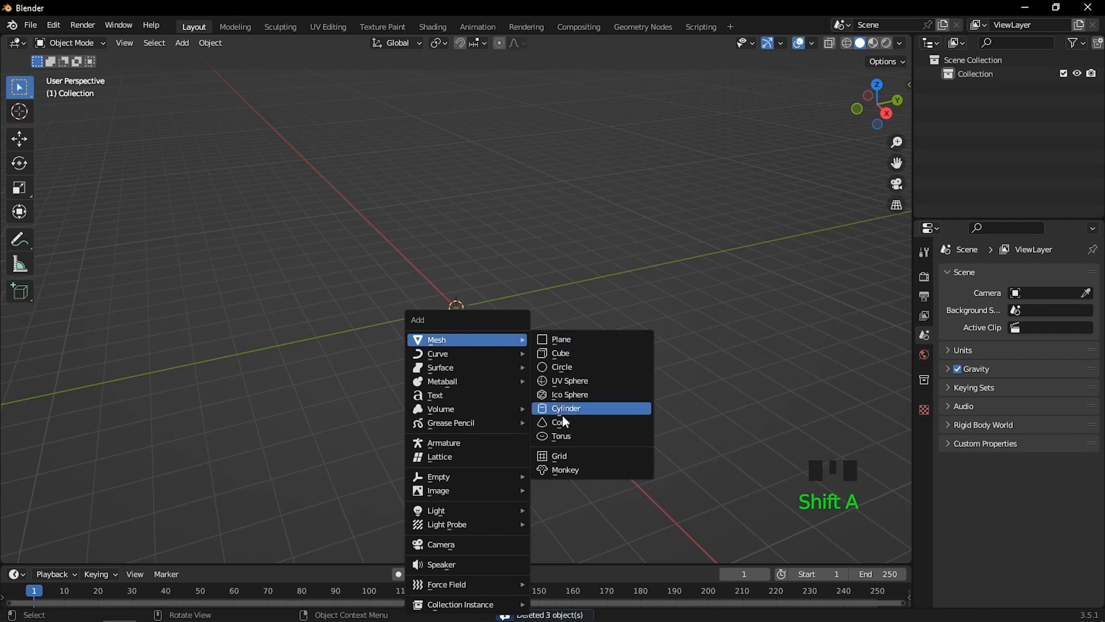
Add a UV sphere at the scene origin and set its segments to 16
click(569, 382)
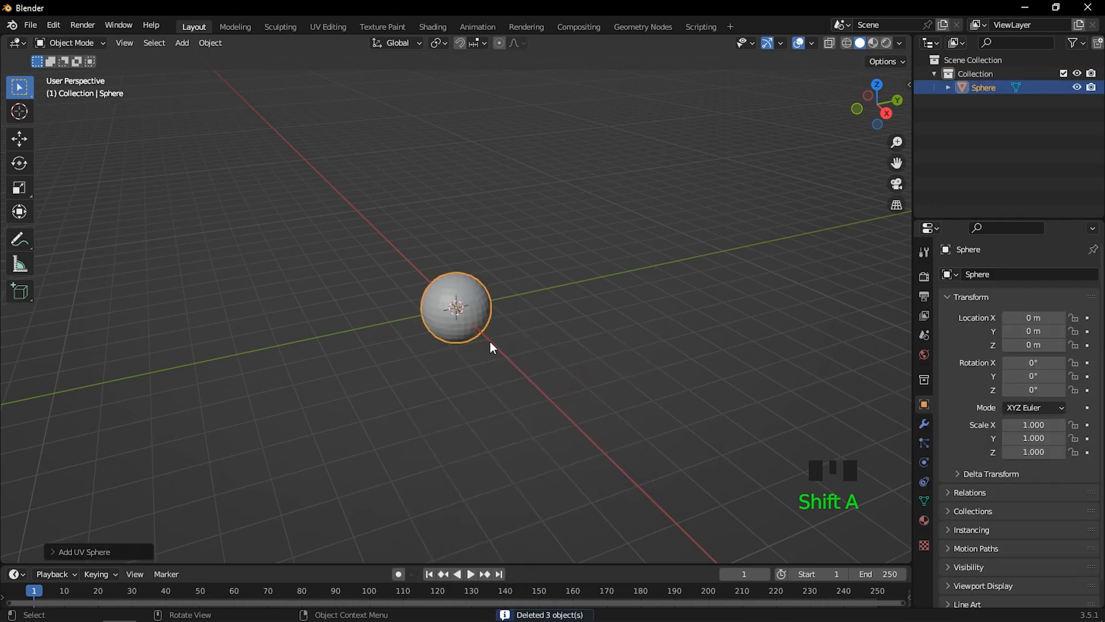
scroll(490, 341, up, 8)
click(64, 551)
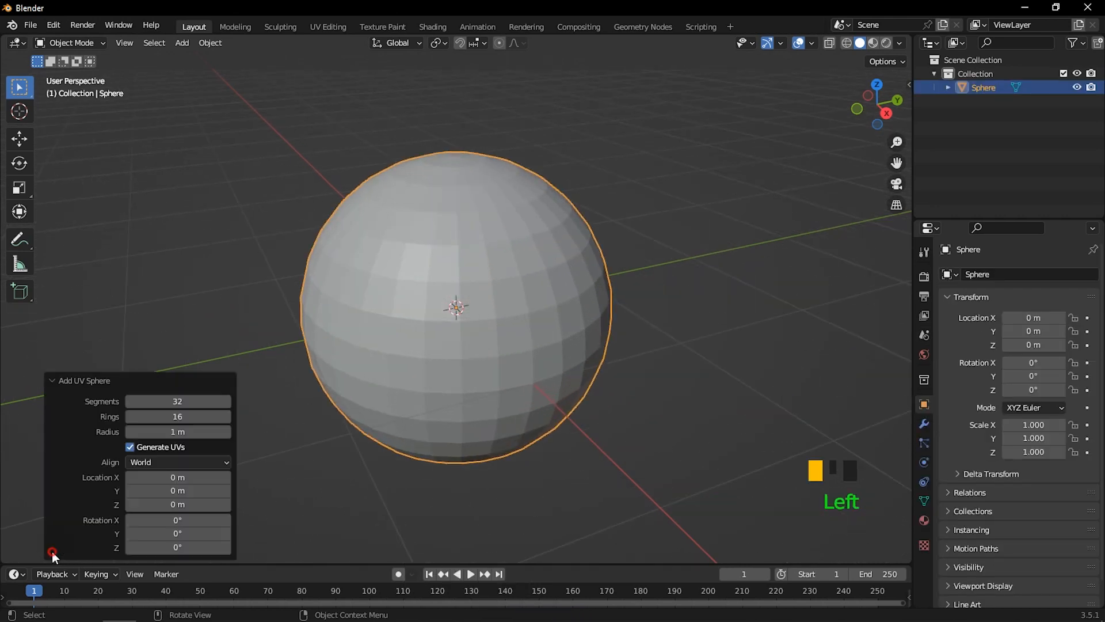
click(184, 405)
key(Return)
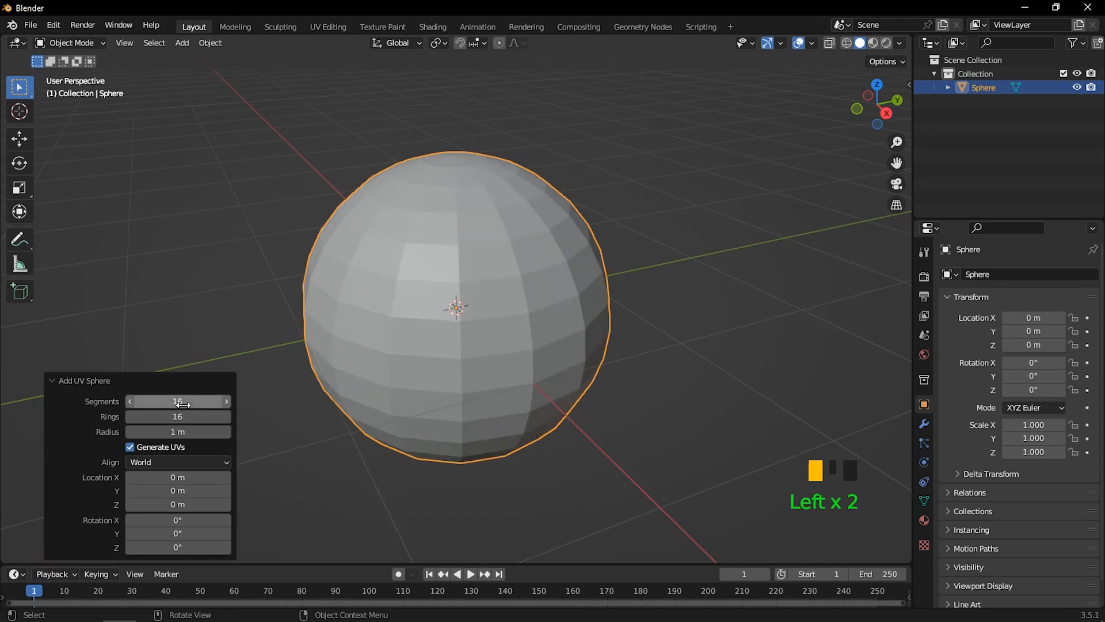
click(416, 359)
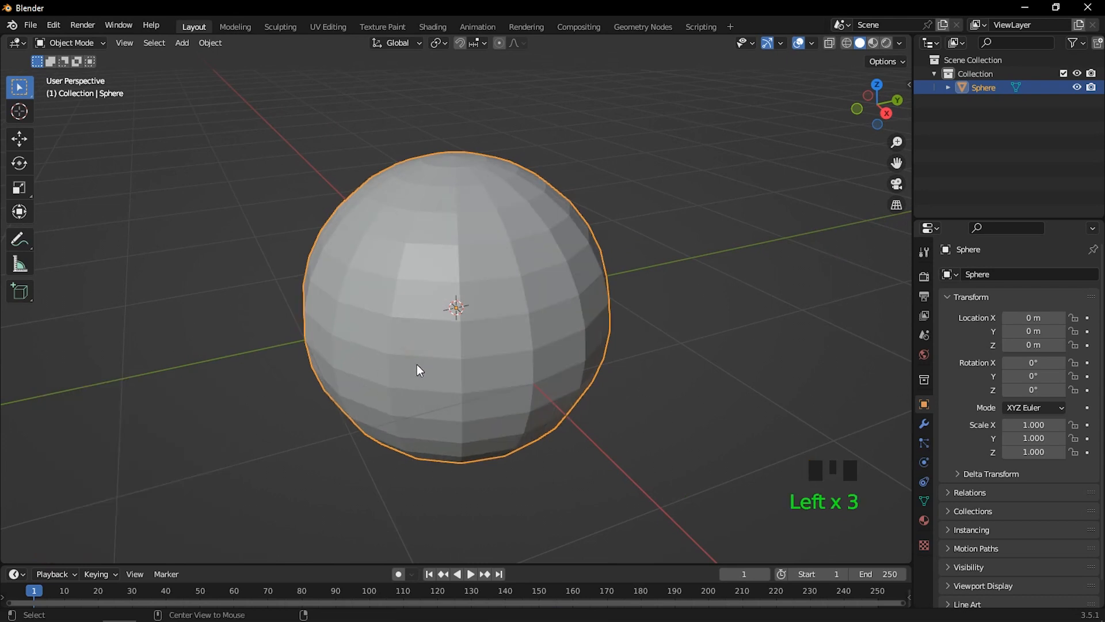
In front view with X-ray on, delete the vertices of the sphere's lower half, keeping the equator ring
key(alt+z)
key(KP_1)
key(Tab)
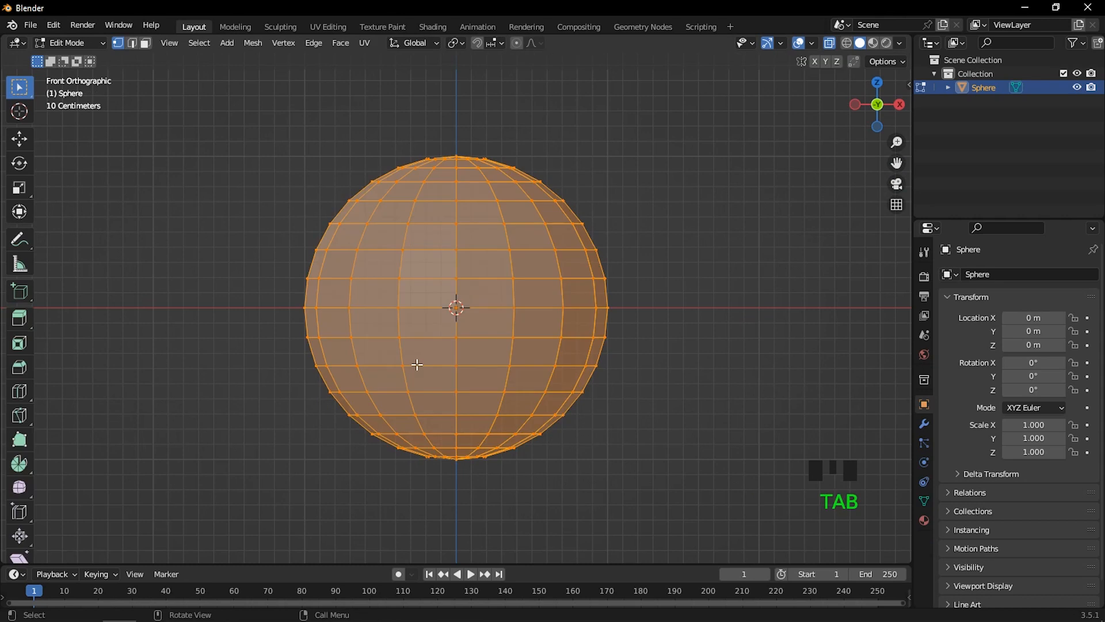
drag(669, 330, 259, 491)
key(Delete)
click(229, 440)
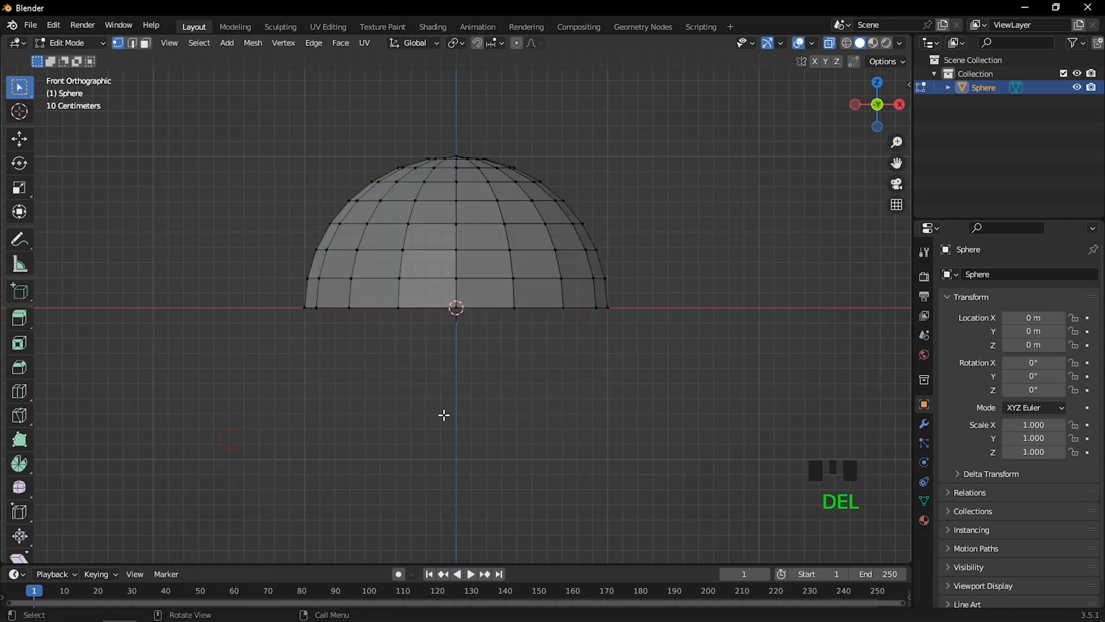
Delete the pole vertex at the top of the dome to open a round hole
scroll(502, 376, up, 1)
middle_drag(502, 376, 462, 402)
middle_drag(458, 345, 453, 308)
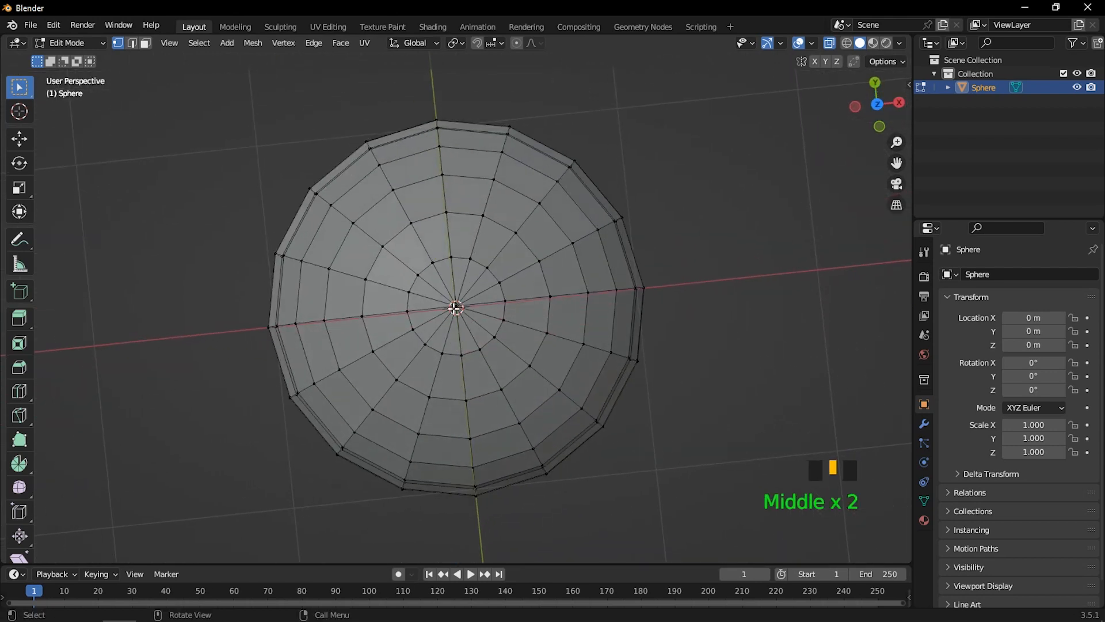
click(441, 296)
key(Delete)
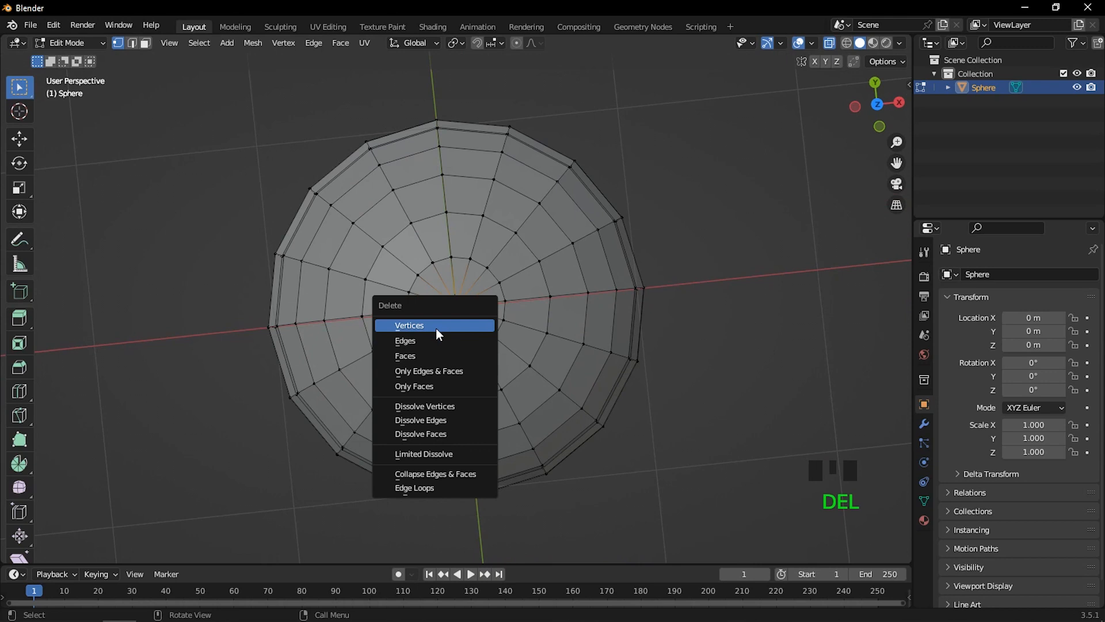
click(437, 328)
Select the hole's border loop without its front and back middle vertices and bridge the two remaining edge chains
scroll(485, 333, up, 3)
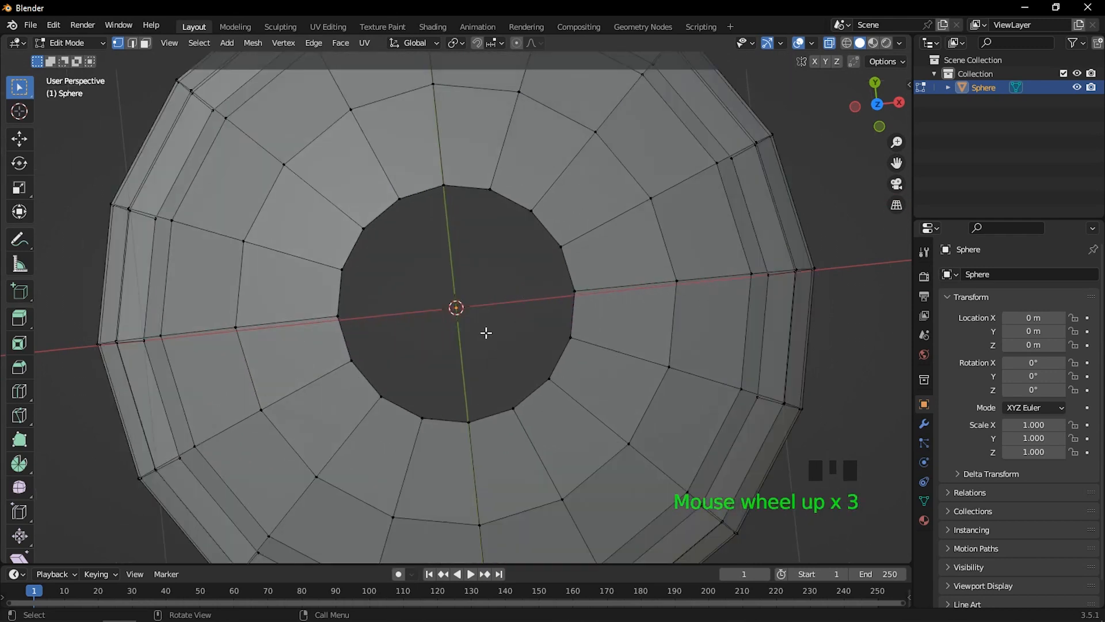
alt+click(483, 419)
key(KP_7)
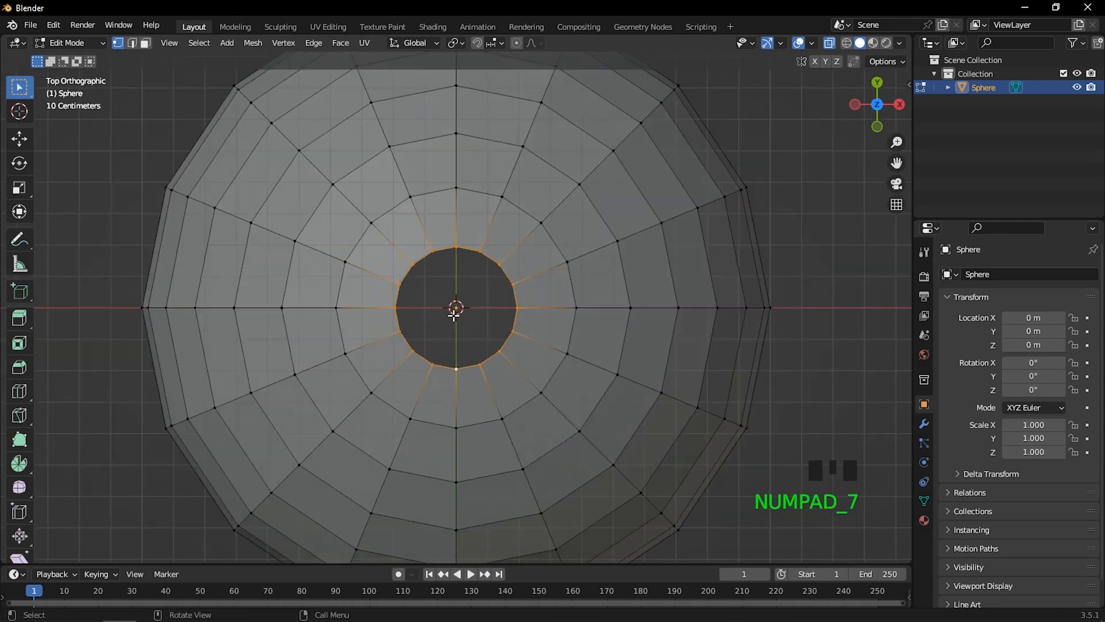
scroll(455, 308, up, 2)
ctrl+drag(449, 208, 471, 410)
key(ctrl+e)
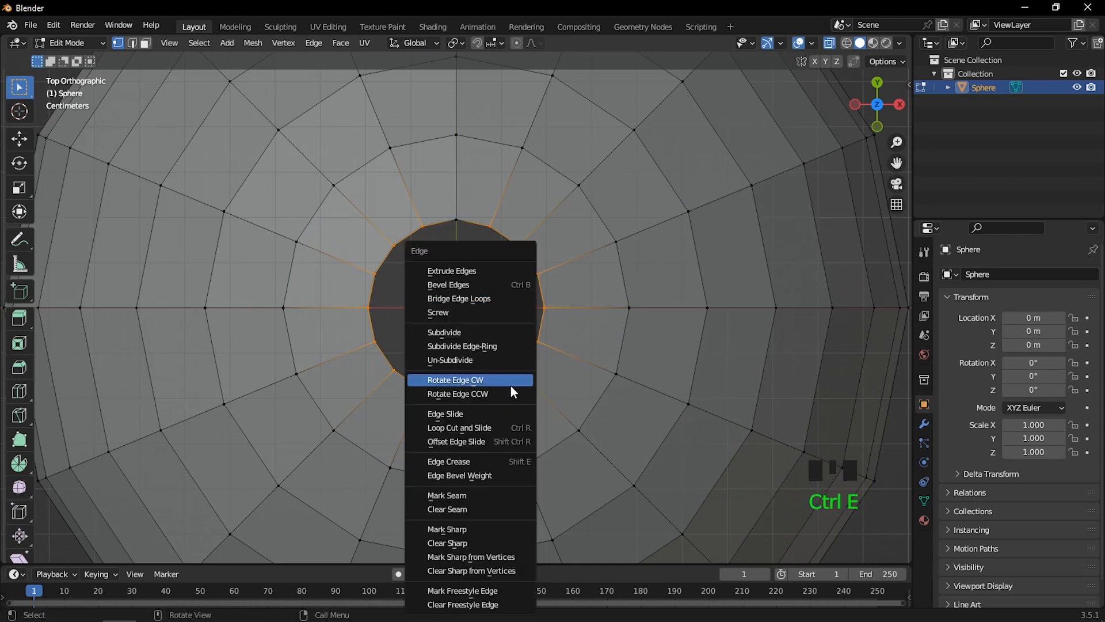
click(502, 297)
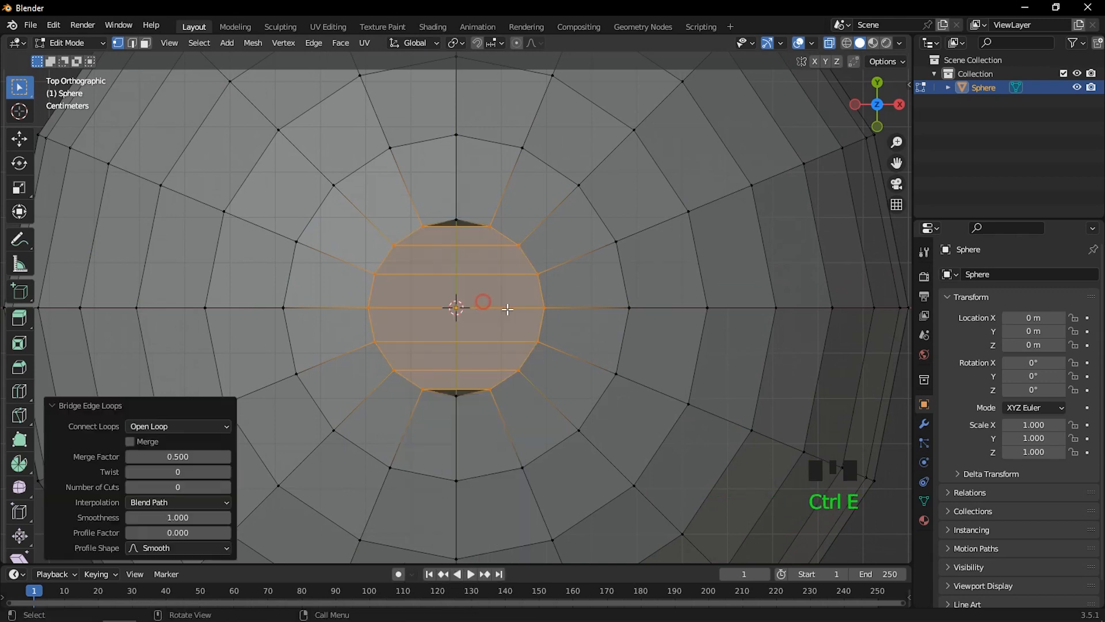
Add a centred loop cut along the Y axis through the bridged faces in the hole
key(ctrl+r)
click(461, 346)
right_click(462, 346)
click(461, 346)
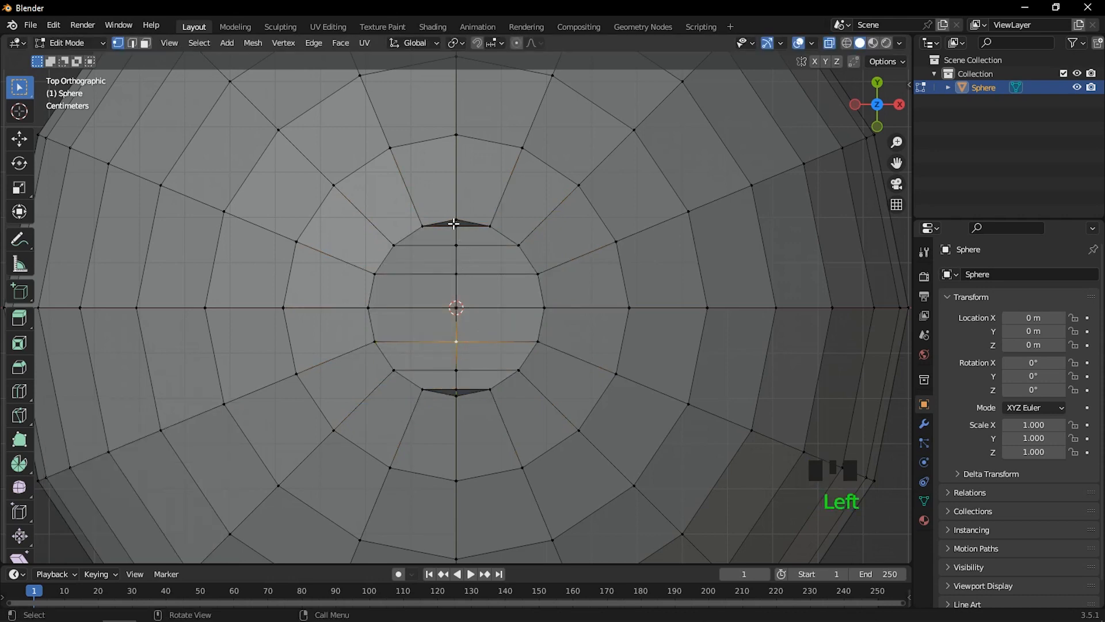
Close the two small gaps in the pole cap by merging the vertex pair at each end at centre
click(451, 206)
key(m)
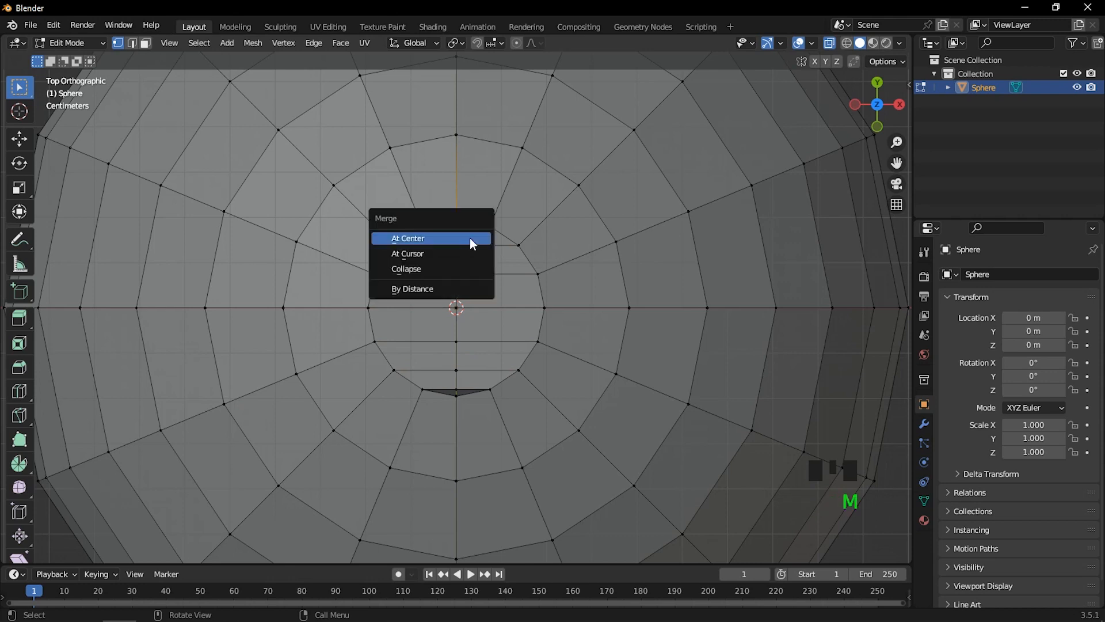
click(446, 237)
click(456, 400)
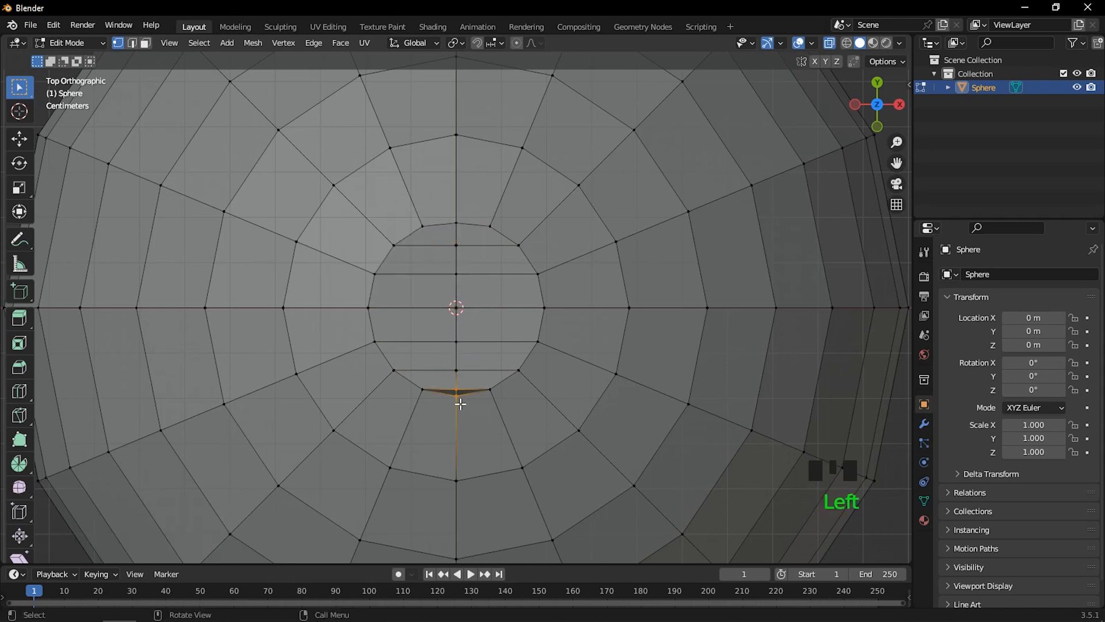
key(m)
click(416, 396)
Scale the four inner vertices on the pole cap's centre line towards the middle to about 0.545
click(455, 247)
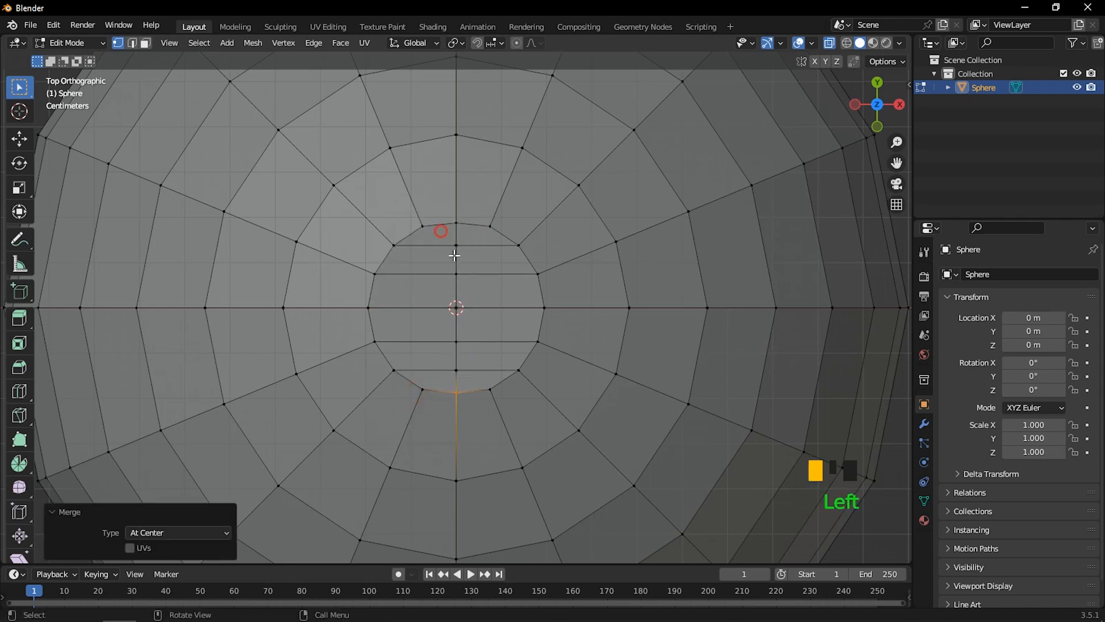
shift+click(457, 341)
shift+click(456, 370)
key(s)
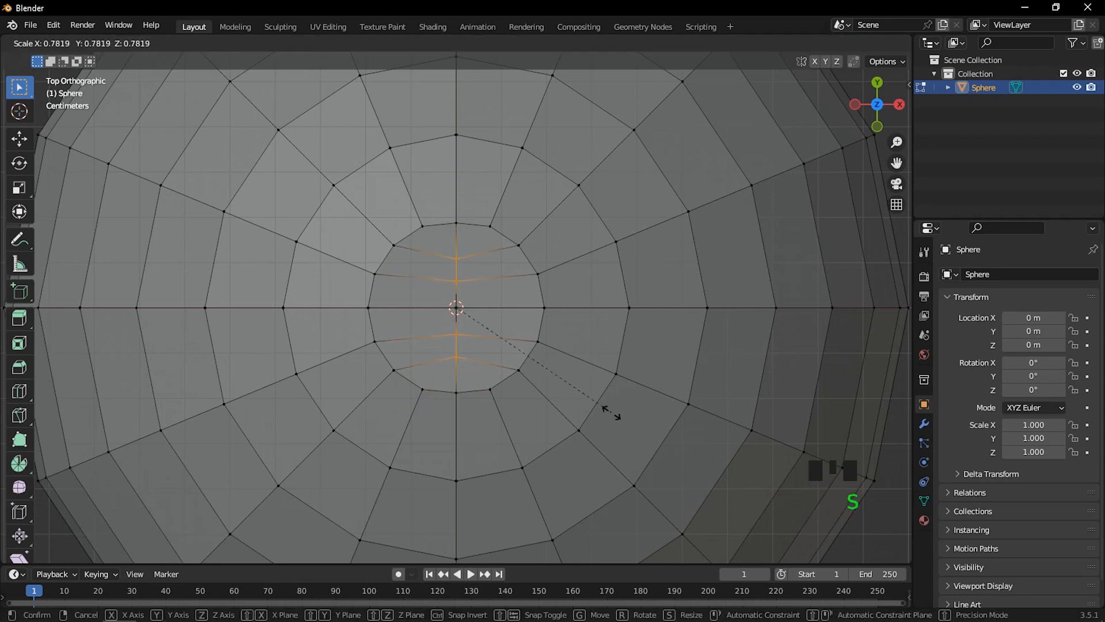
click(563, 383)
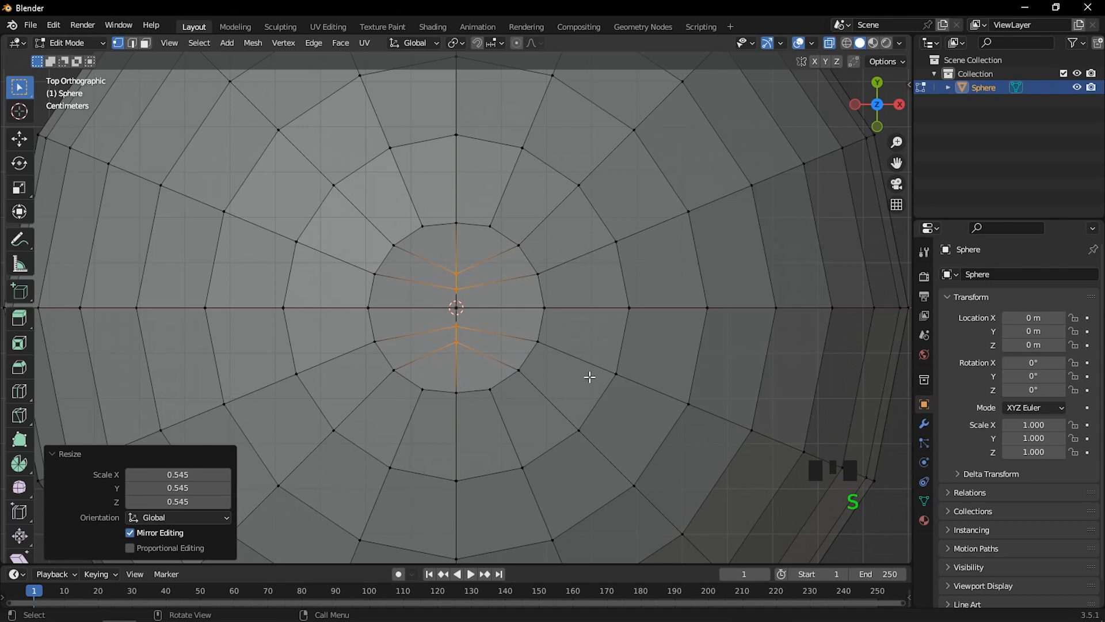
click(591, 339)
Complete the ball by adding a Mirror modifier to the dome on the Z axis only and applying it
scroll(564, 340, down, 2)
middle_drag(565, 340, 512, 358)
key(Tab)
click(576, 368)
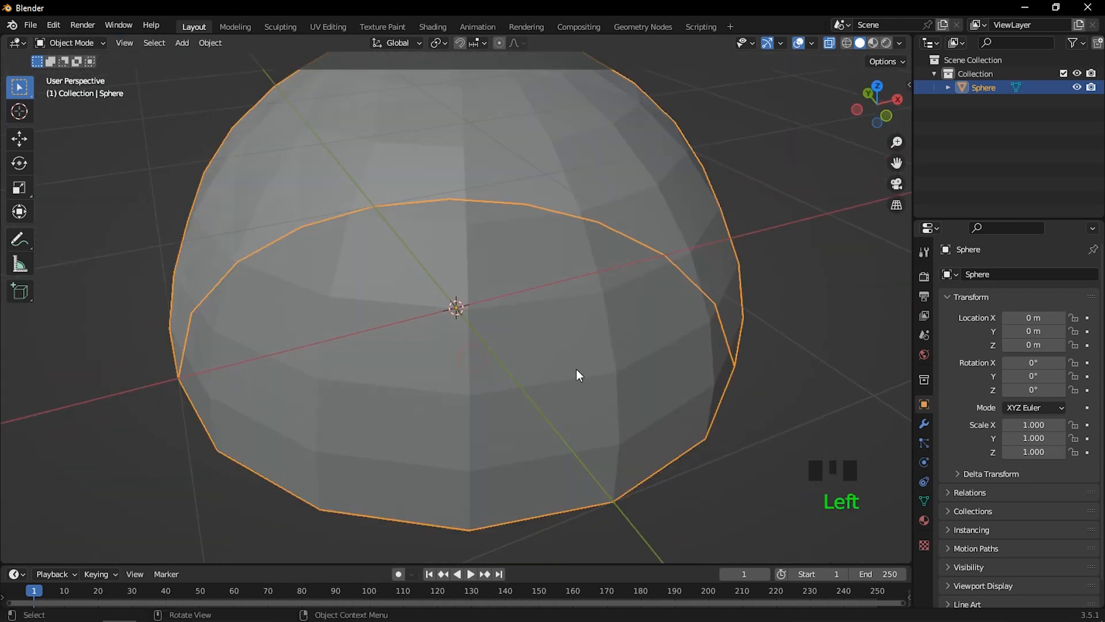
scroll(575, 369, down, 3)
click(923, 425)
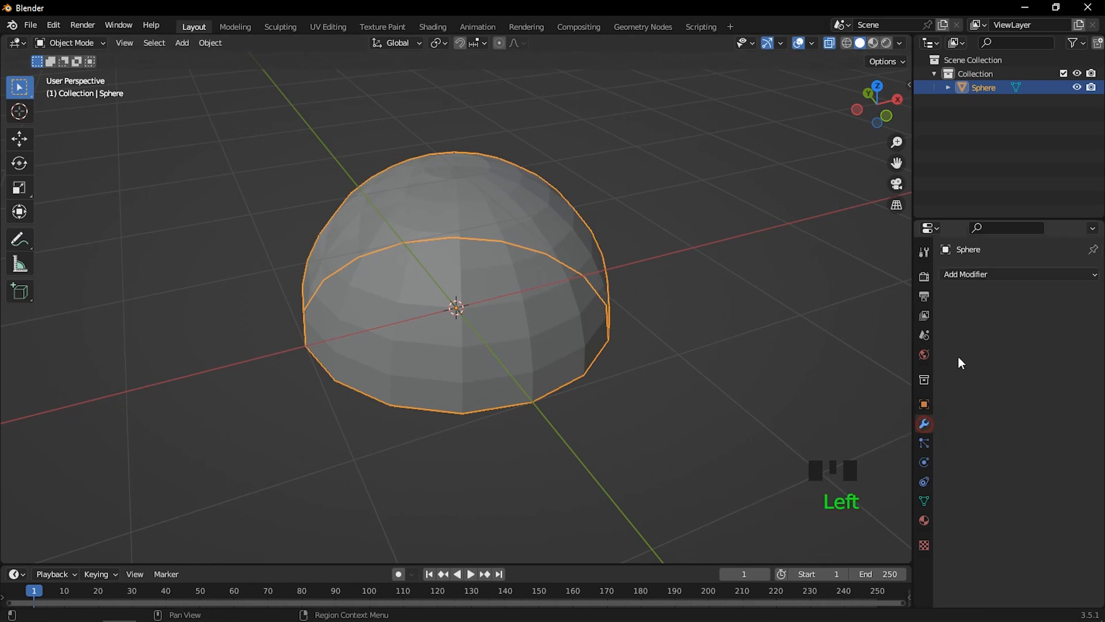
click(980, 274)
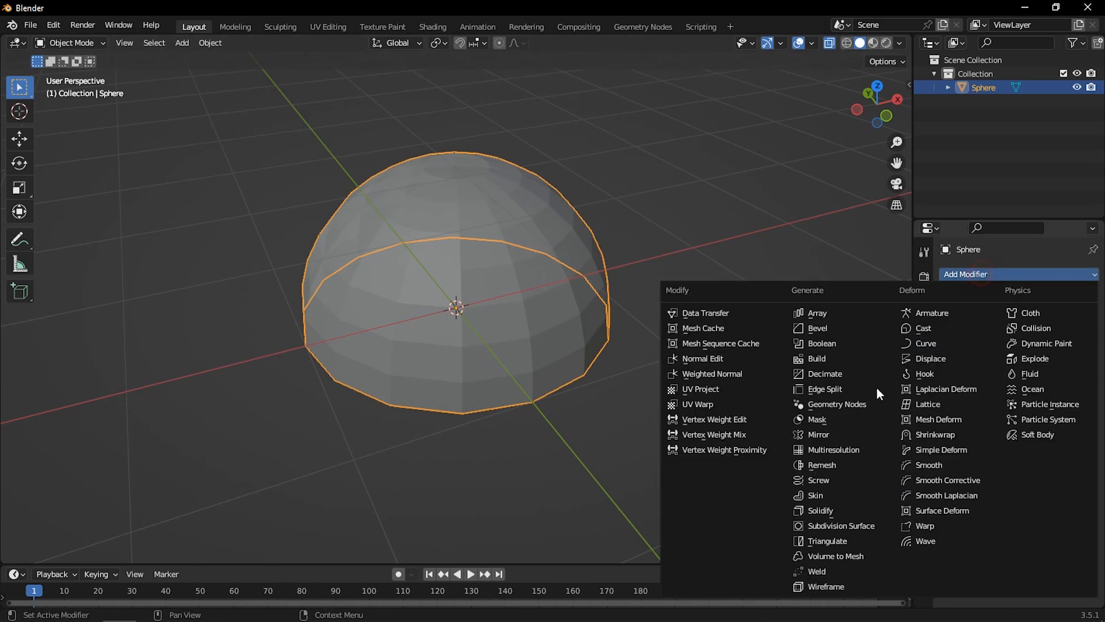
click(818, 435)
click(1014, 319)
click(1063, 317)
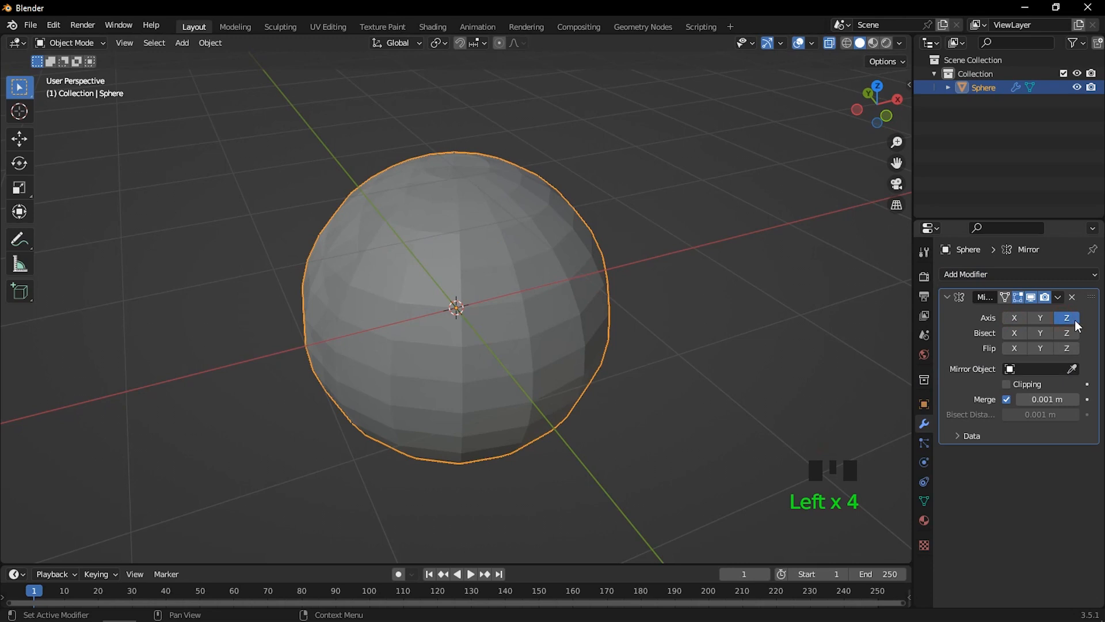
click(1058, 297)
click(1001, 313)
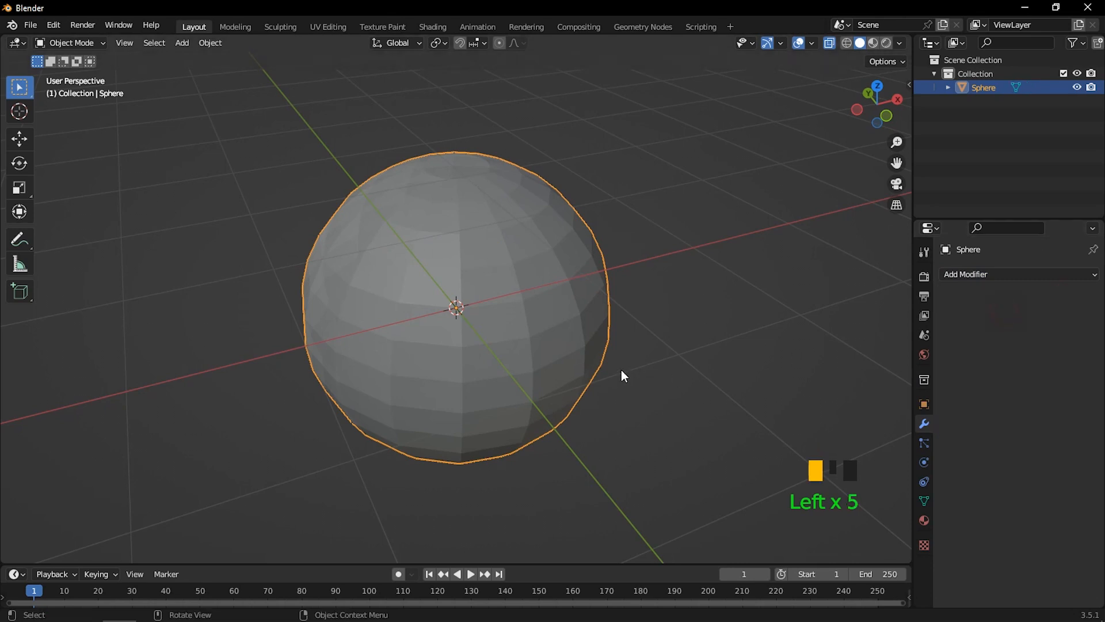
In Edit Mode with X-ray off, select the two straight edge loops along X and Y and the two V-shaped loops around the ball
scroll(492, 334, up, 2)
scroll(495, 325, down, 1)
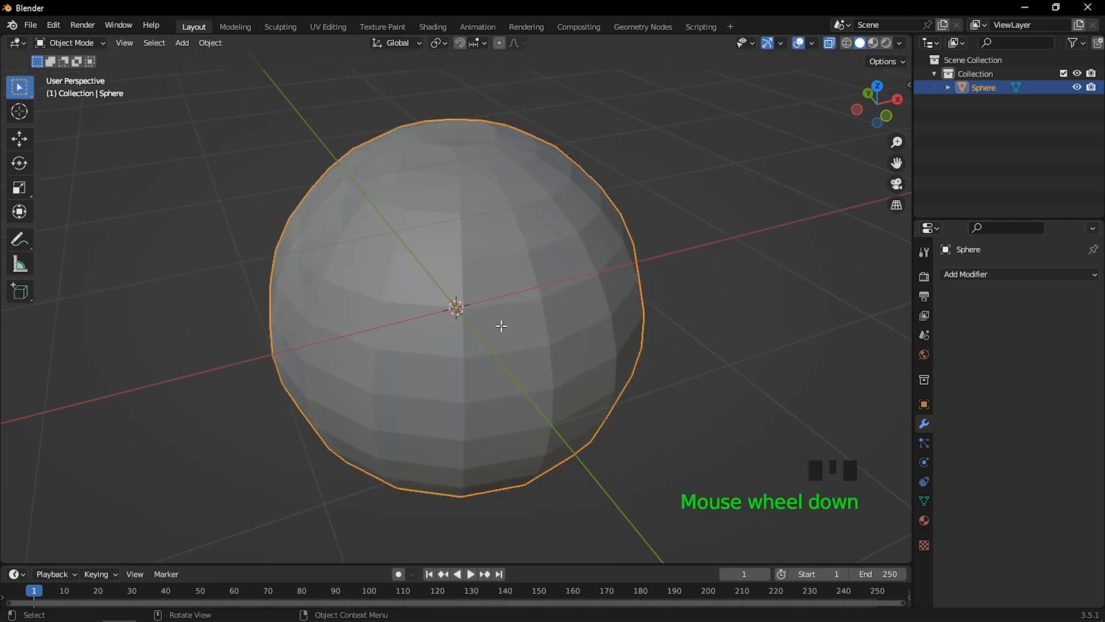
key(Tab)
middle_drag(494, 323, 499, 345)
key(alt+z)
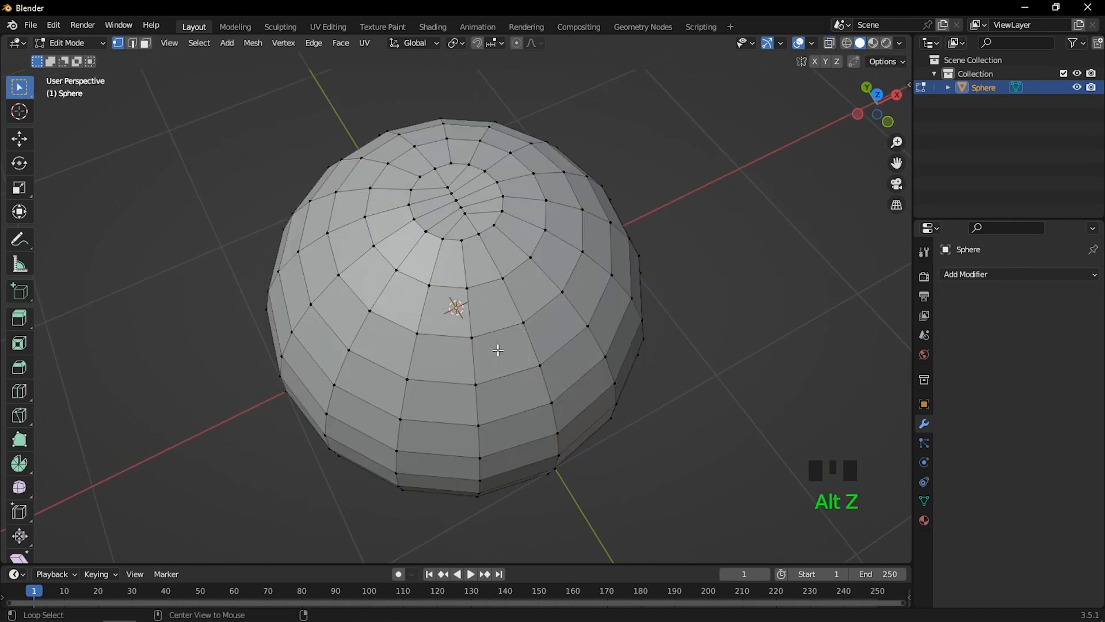
key(KP_7)
scroll(496, 353, up, 3)
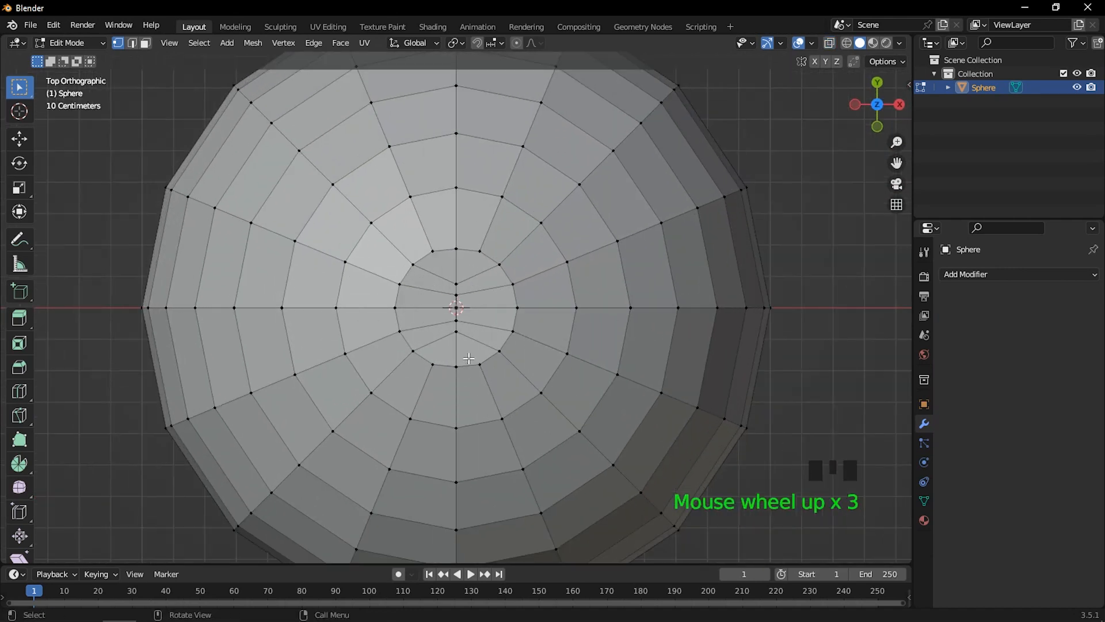
alt+shift+click(452, 334)
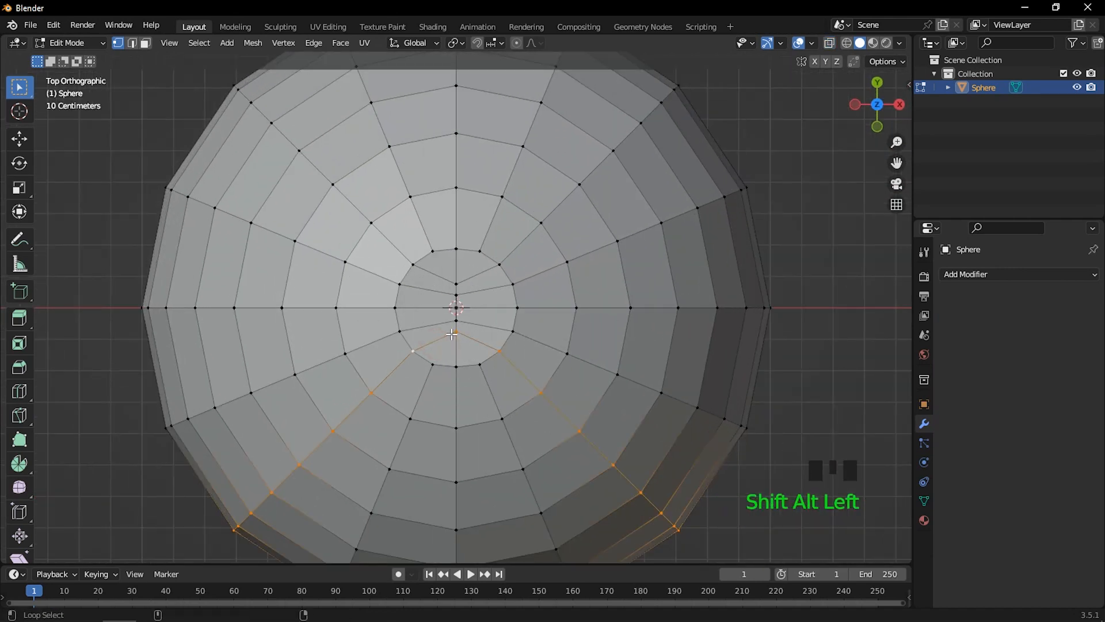
alt+shift+click(441, 275)
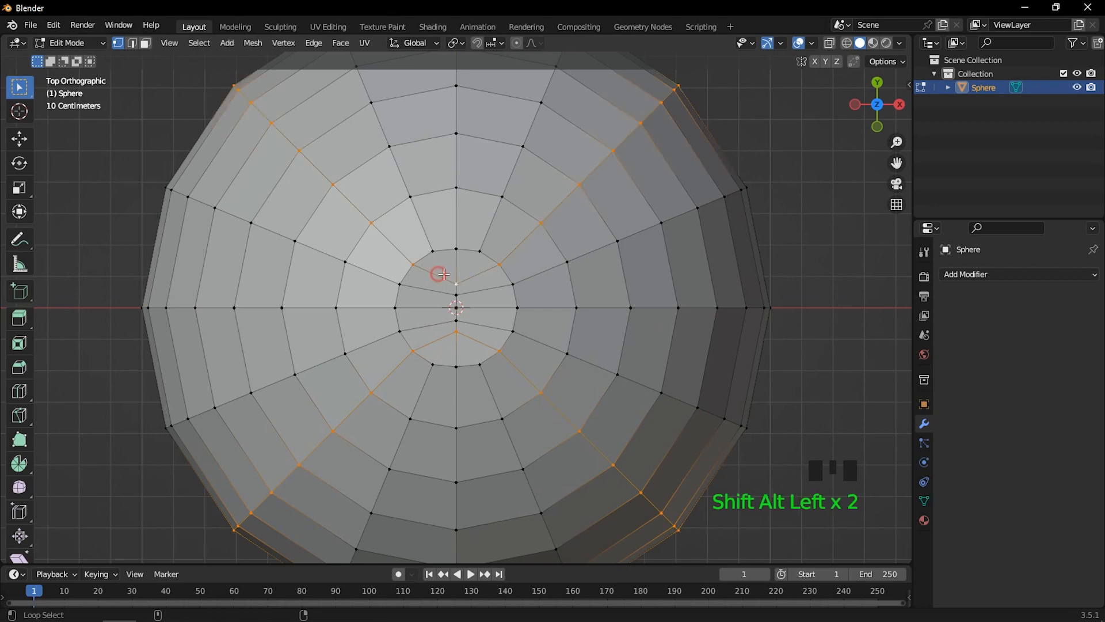
alt+shift+click(423, 308)
alt+shift+click(456, 270)
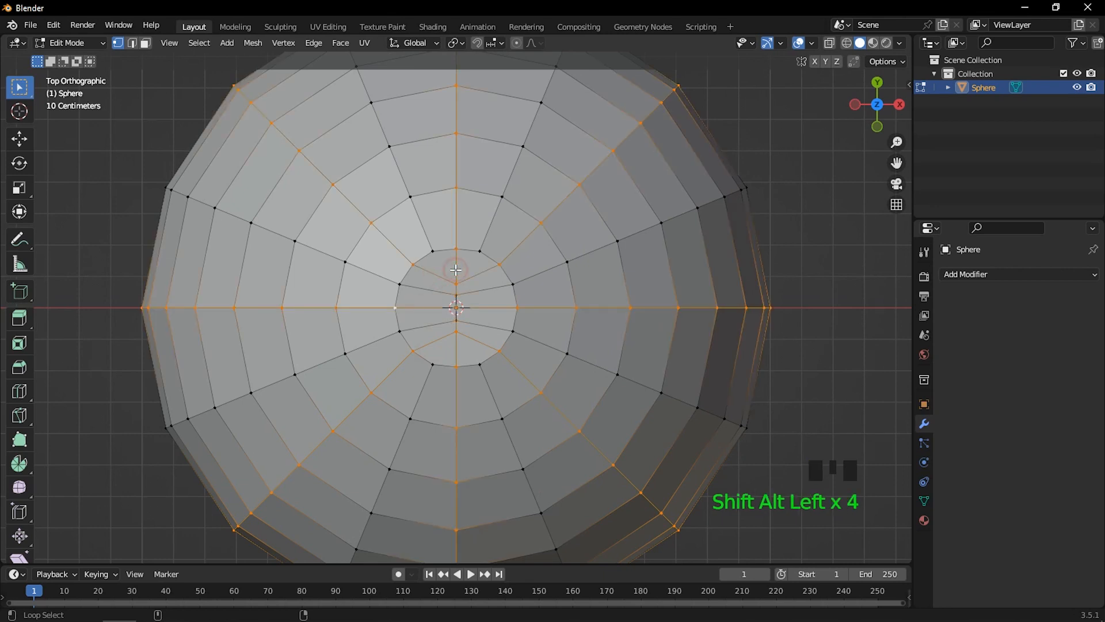
Bevel the selected seam loops with 3 segments and a width of about 0.00832 m
middle_drag(506, 381, 527, 353)
scroll(528, 352, down, 2)
scroll(499, 331, up, 1)
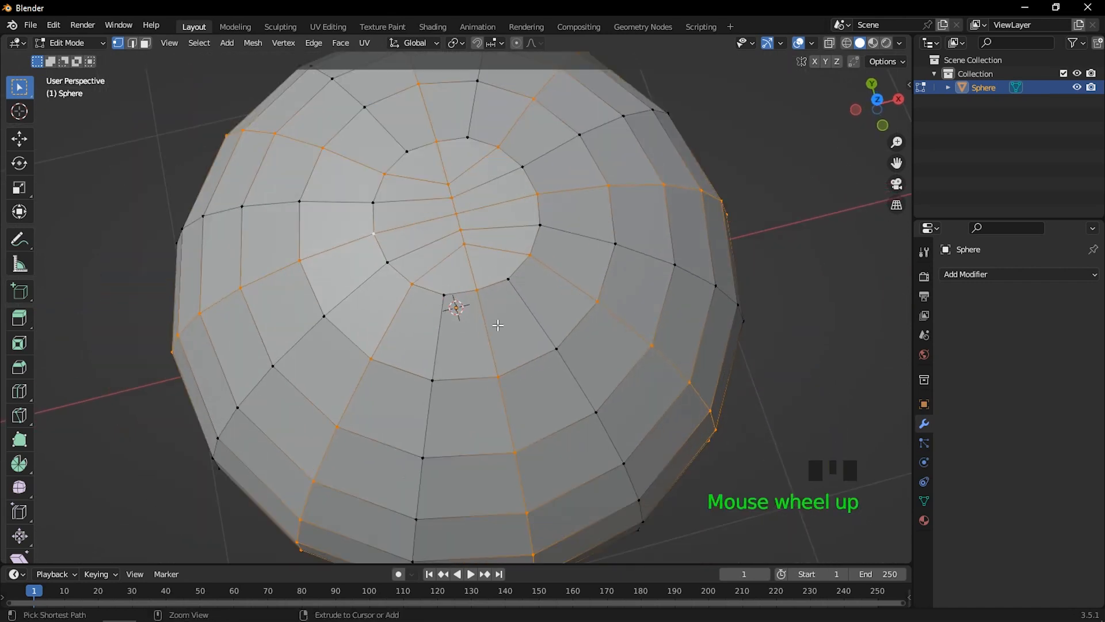
key(ctrl+b)
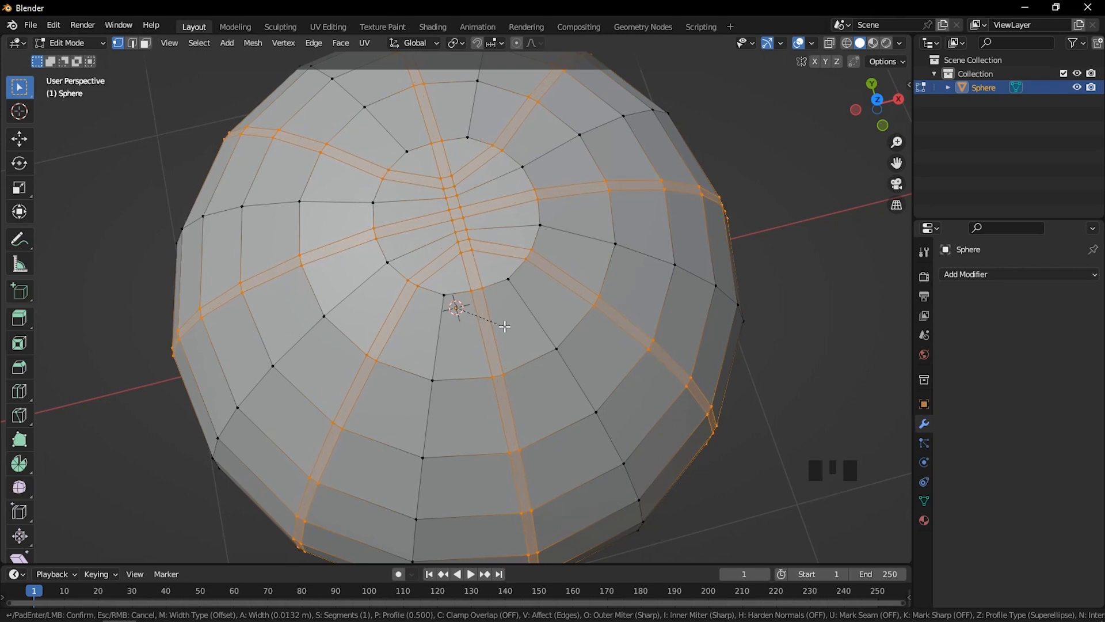
scroll(509, 326, up, 2)
click(504, 326)
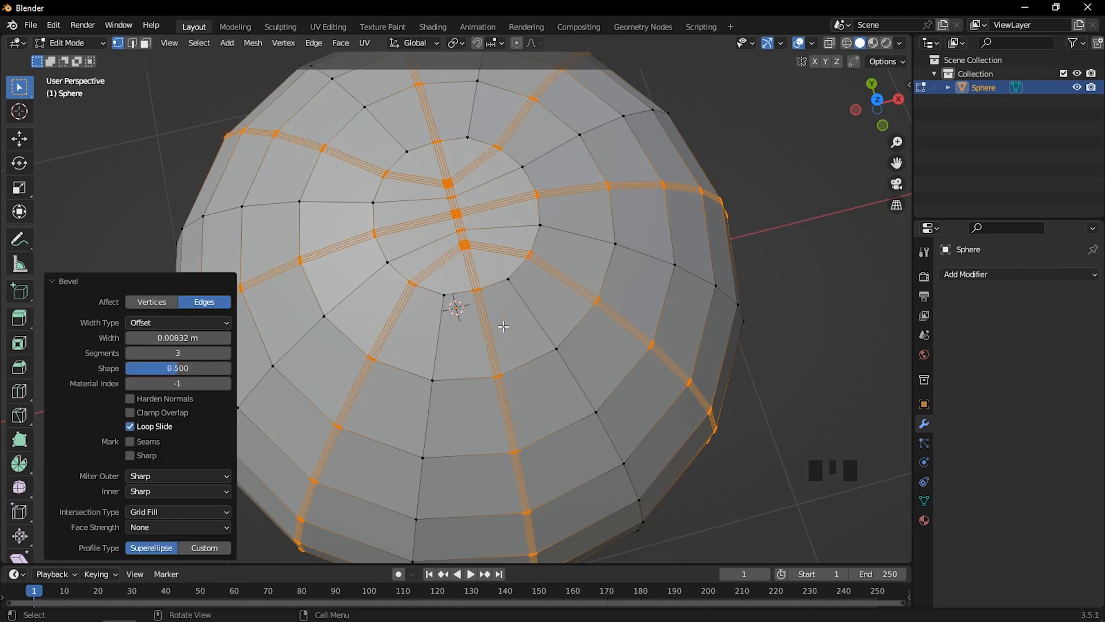
Shrink the selection to the middle of the seam strips, scale it inward to about 0.995 and return to Object Mode
key(ctrl+KP_Subtract)
key(s)
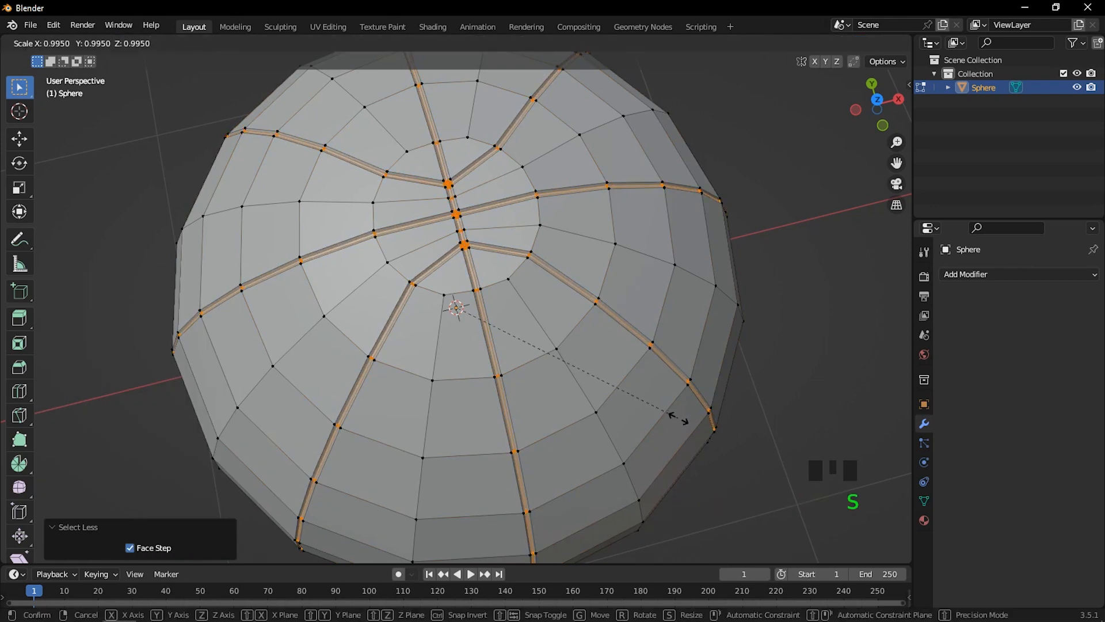
click(677, 417)
key(Tab)
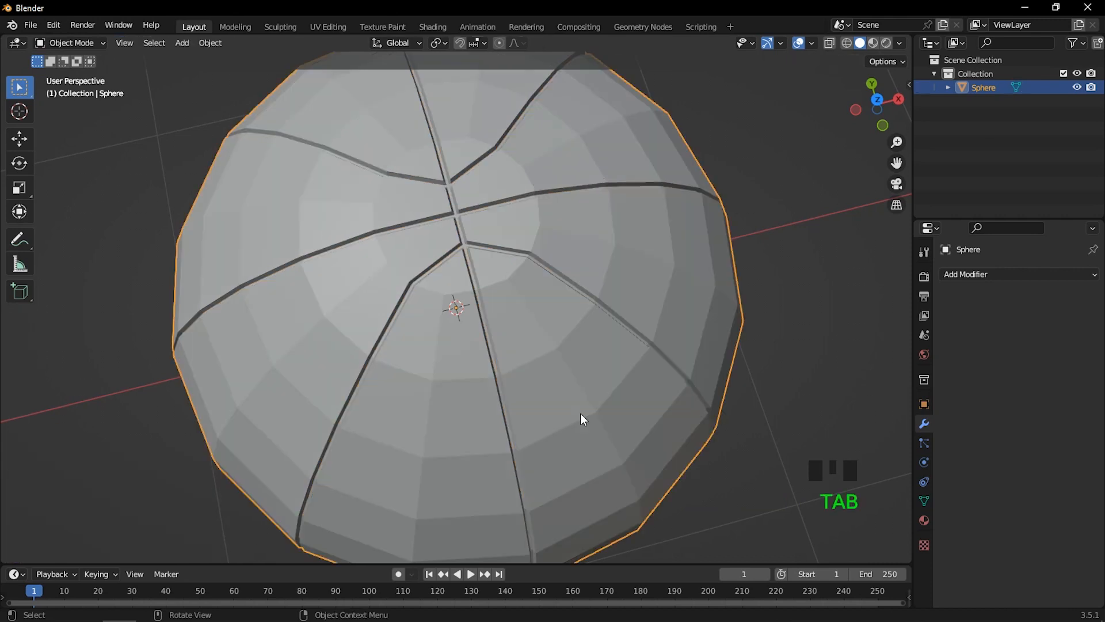
scroll(552, 400, down, 1)
middle_drag(499, 412, 506, 353)
click(502, 348)
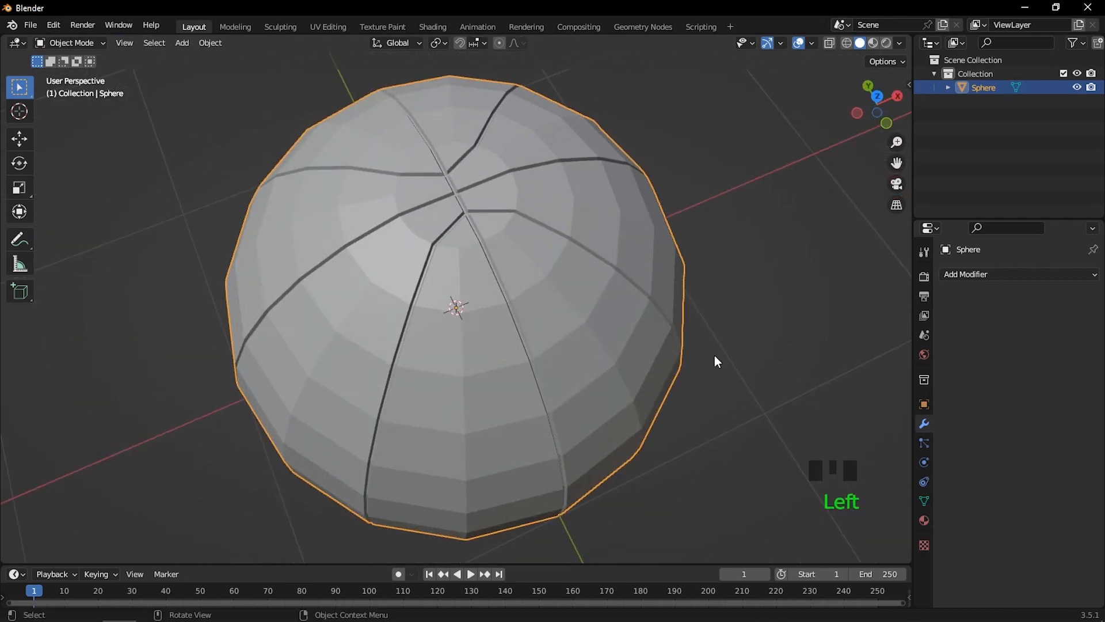
Add a Subdivision Surface modifier to the ball with 2 viewport levels and apply it
click(965, 275)
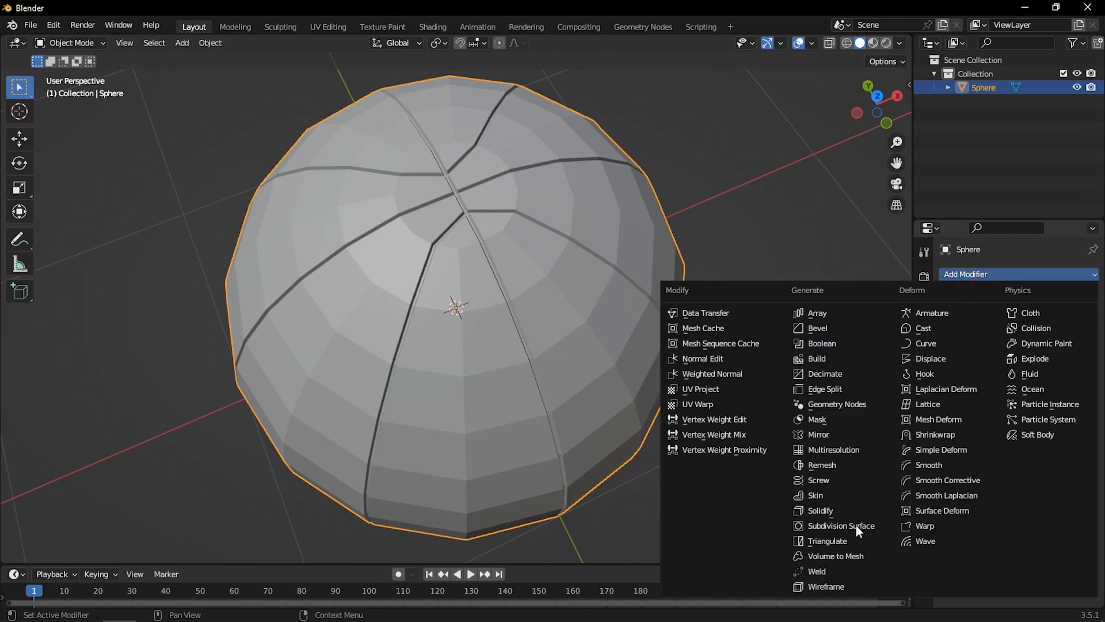
click(830, 526)
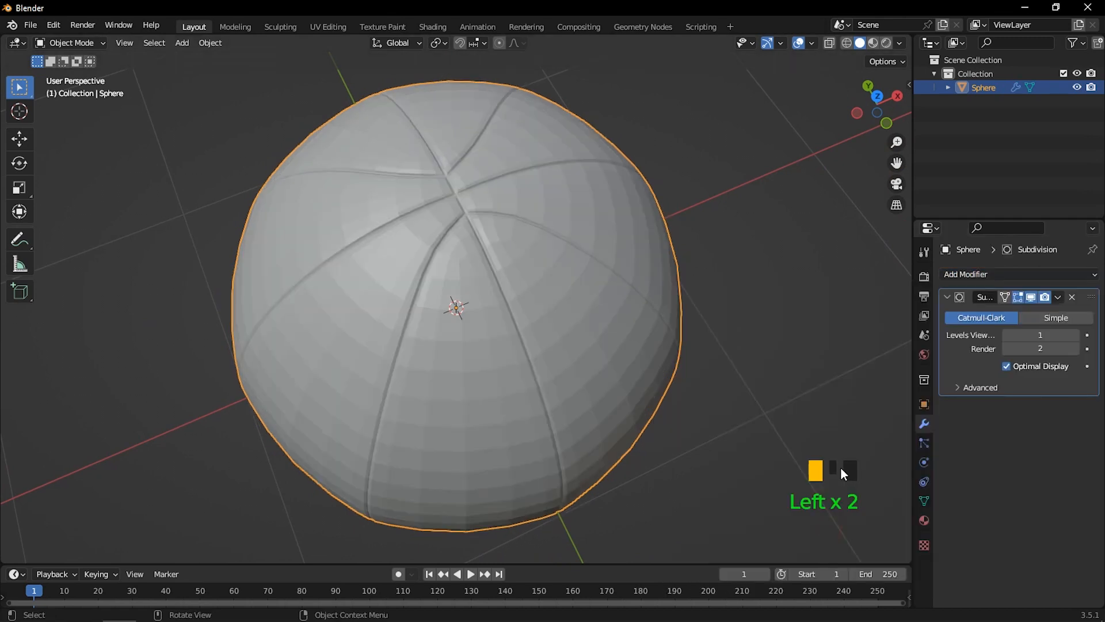
click(1045, 335)
text(2)
key(Return)
click(1059, 298)
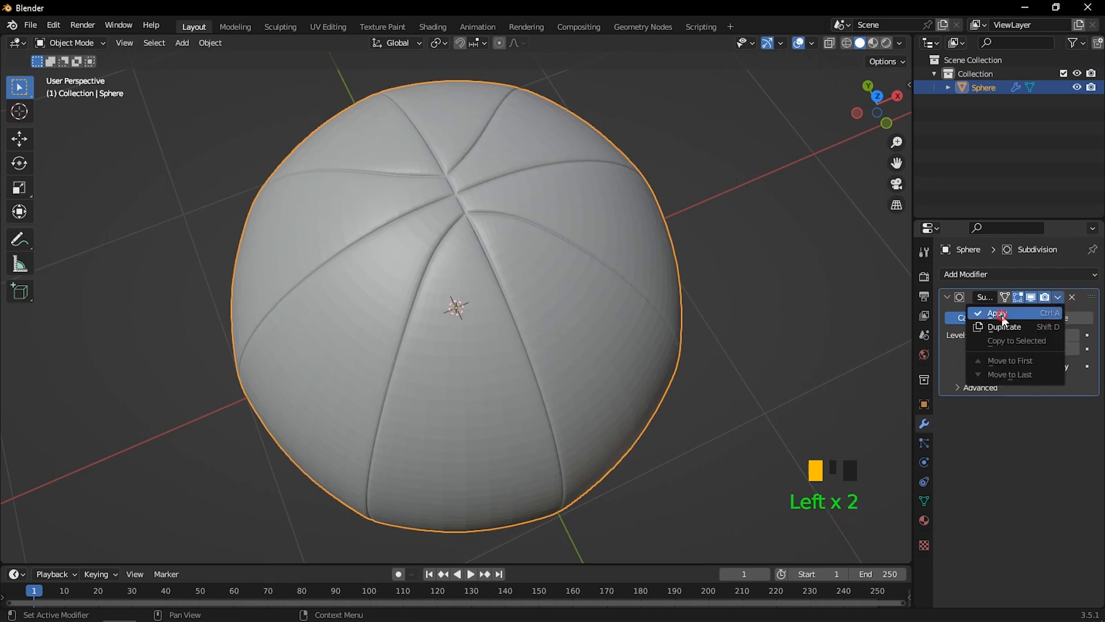
click(999, 314)
Shade the ball smooth, leaving Auto Smooth off
right_drag(485, 296, 428, 295)
scroll(533, 304, down, 2)
middle_drag(503, 323, 560, 323)
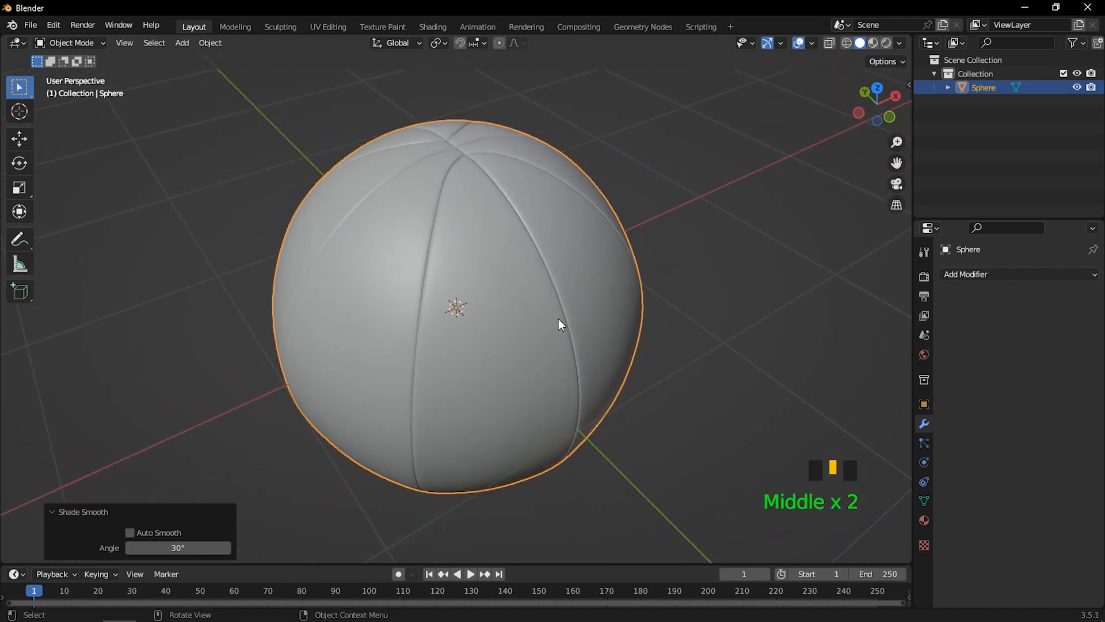
scroll(578, 325, up, 1)
Give the ball a new material with a bright orange base color, using Material Preview shading to tune the hue and brightness
double_click(923, 520)
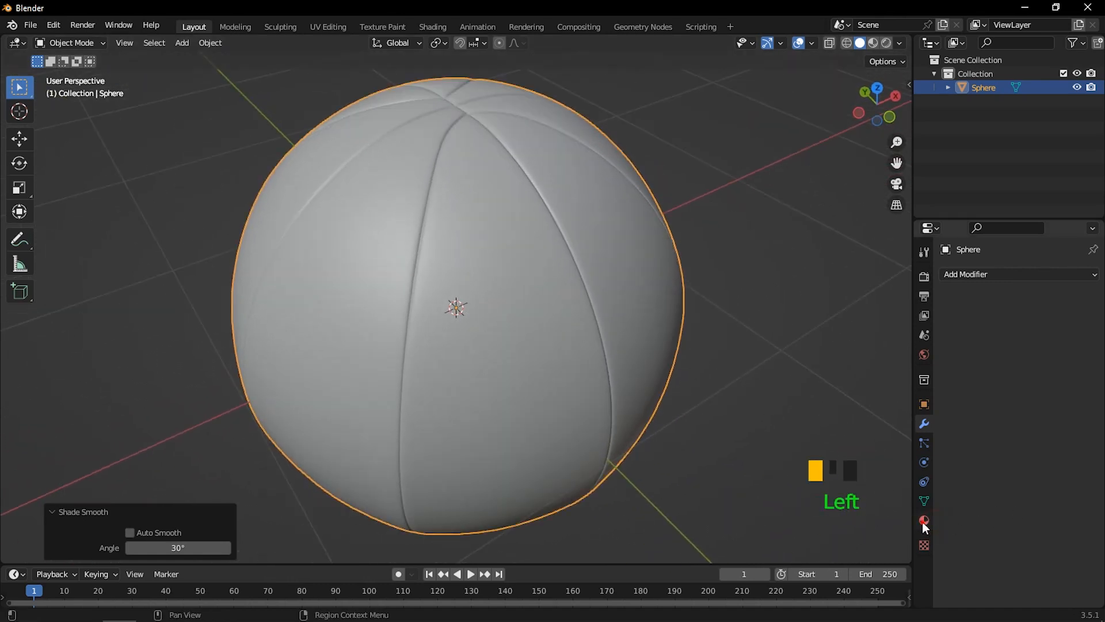
click(1029, 340)
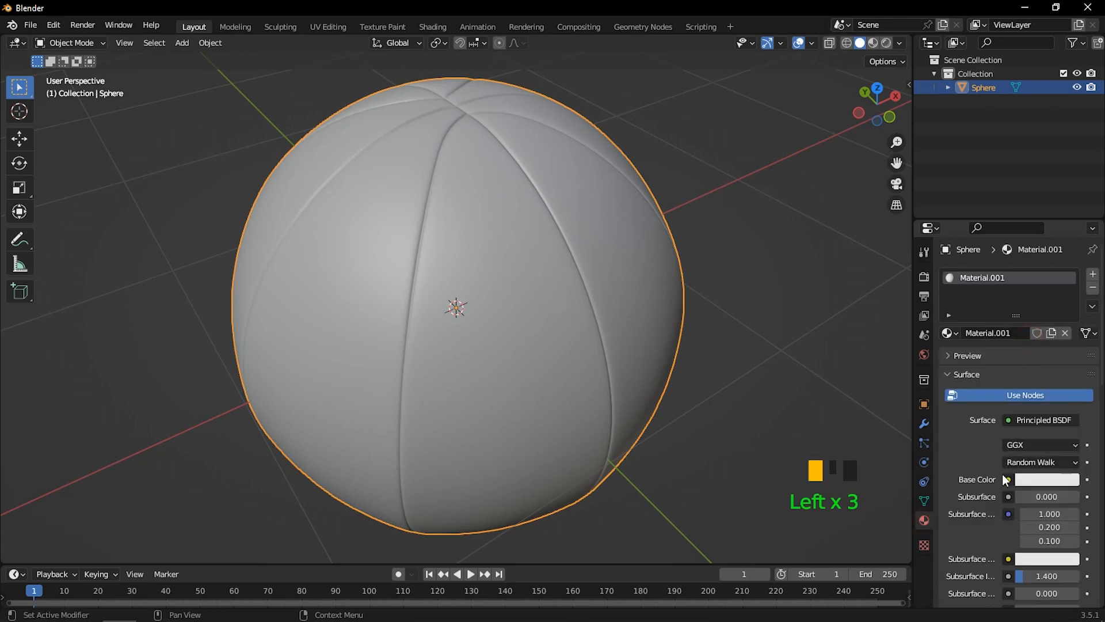
click(1024, 484)
drag(986, 369, 988, 373)
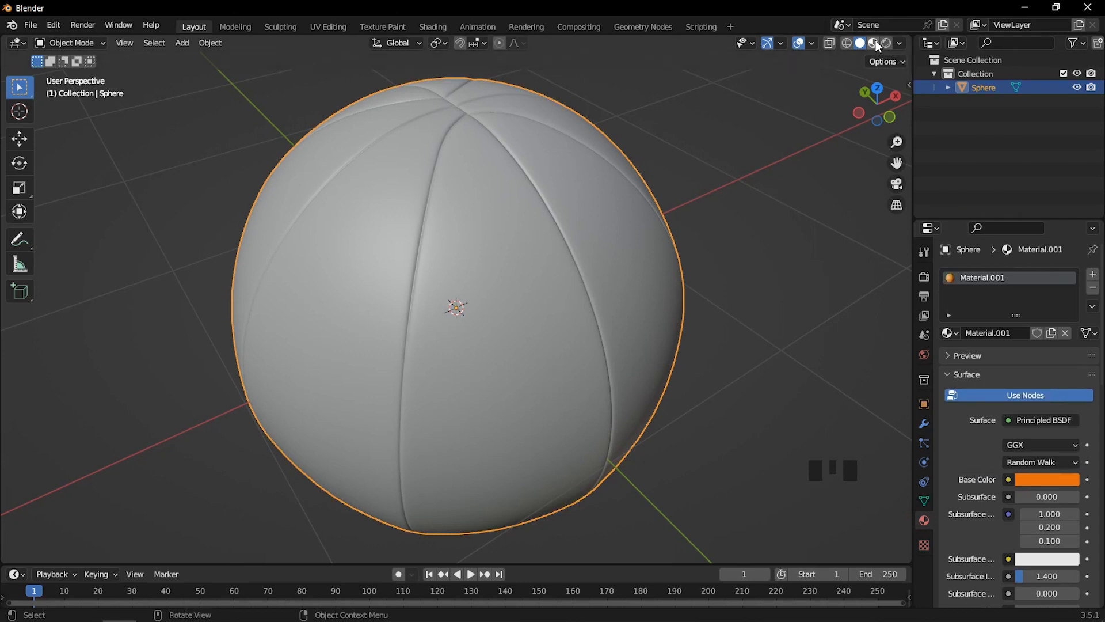
click(874, 42)
click(1034, 479)
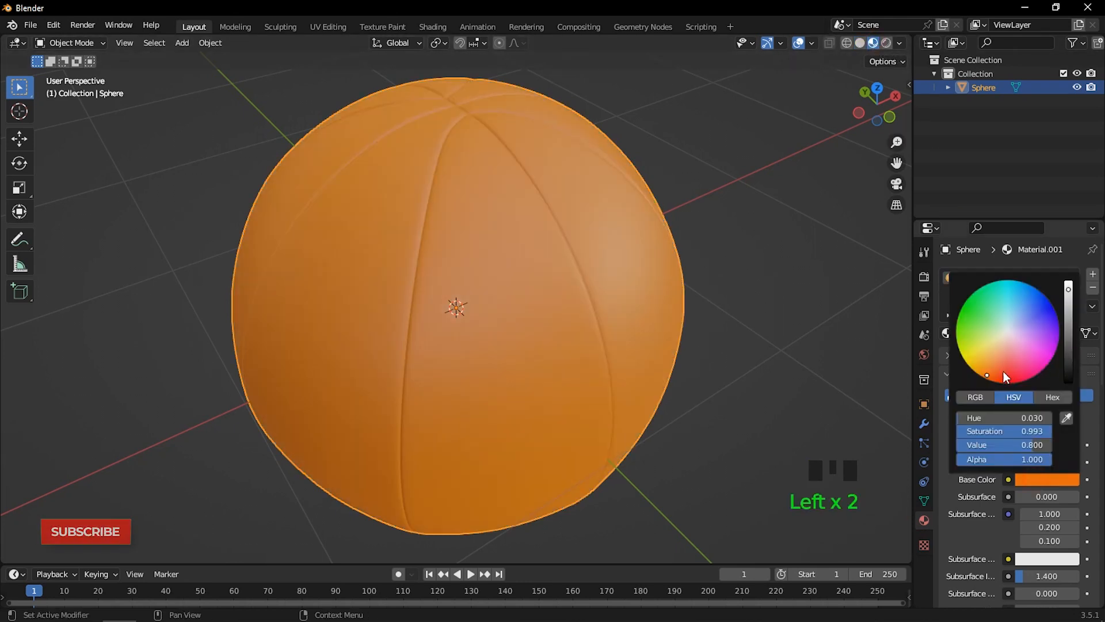
drag(988, 375, 980, 375)
drag(1070, 319, 1068, 294)
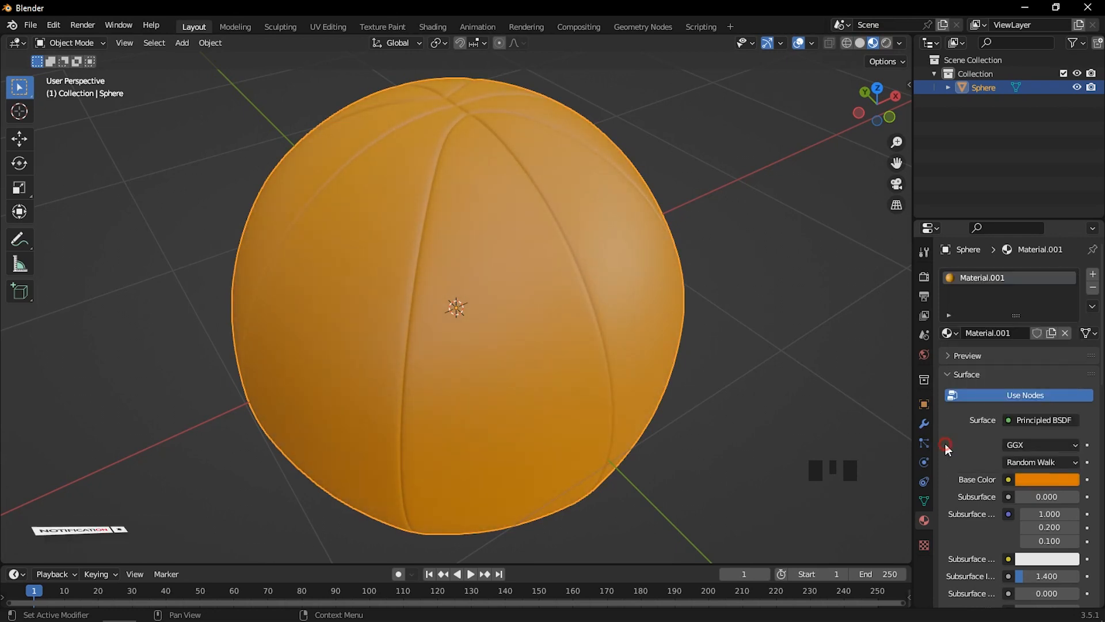
Add a second material slot with a new material and set its base color to near-black
click(1092, 274)
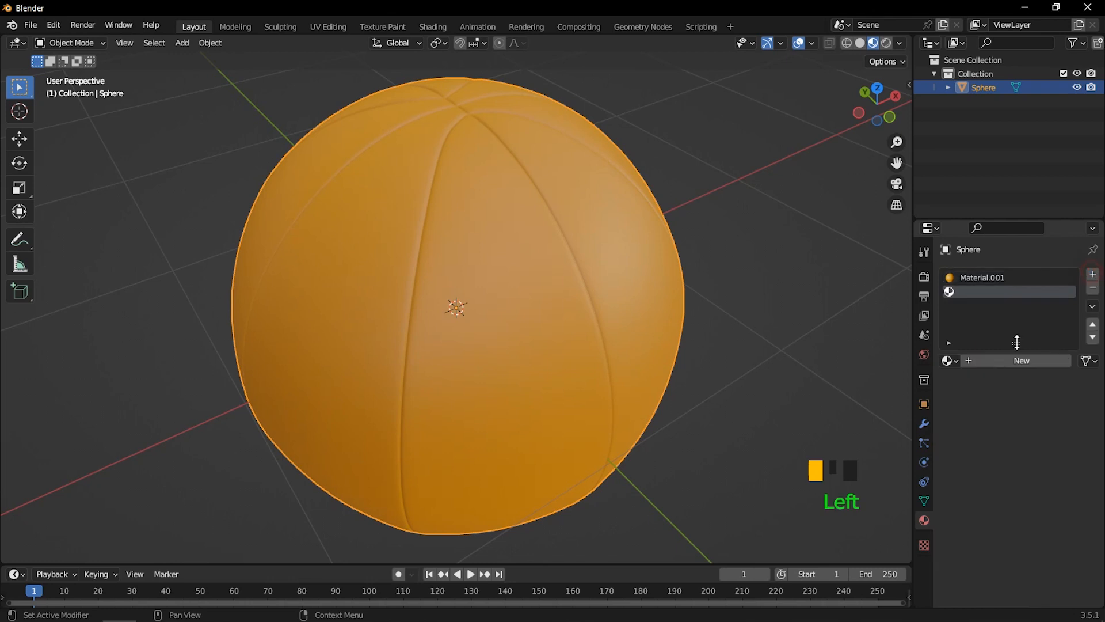
click(998, 362)
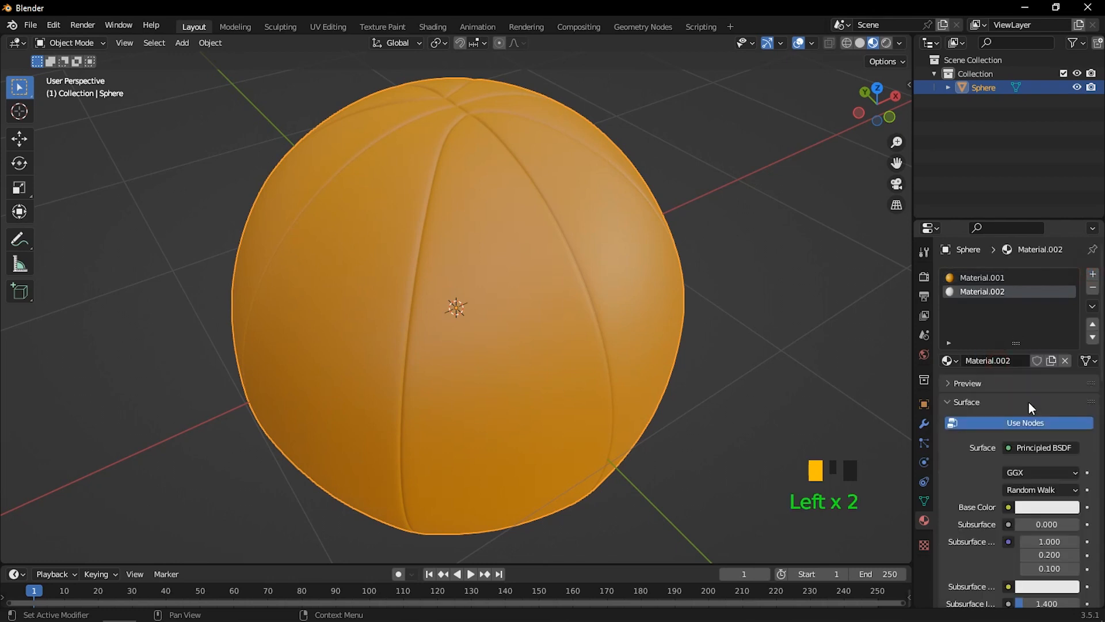
click(1043, 509)
drag(1066, 361, 1069, 399)
click(949, 503)
Lower the roughness of the orange material to about 0.351
click(981, 277)
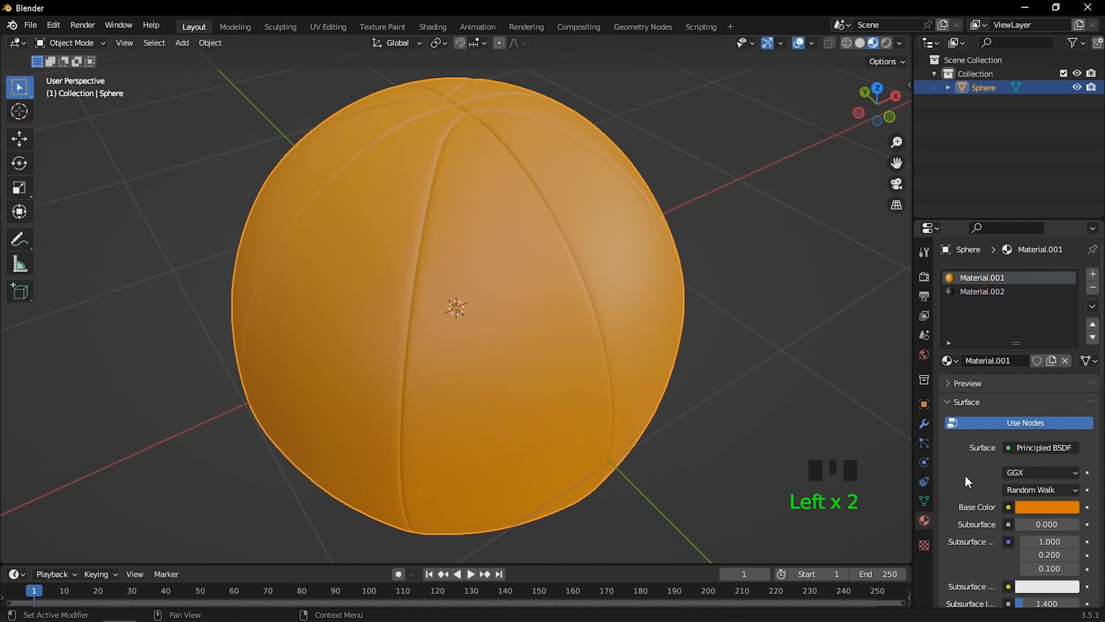
scroll(965, 475, down, 6)
scroll(993, 492, down, 1)
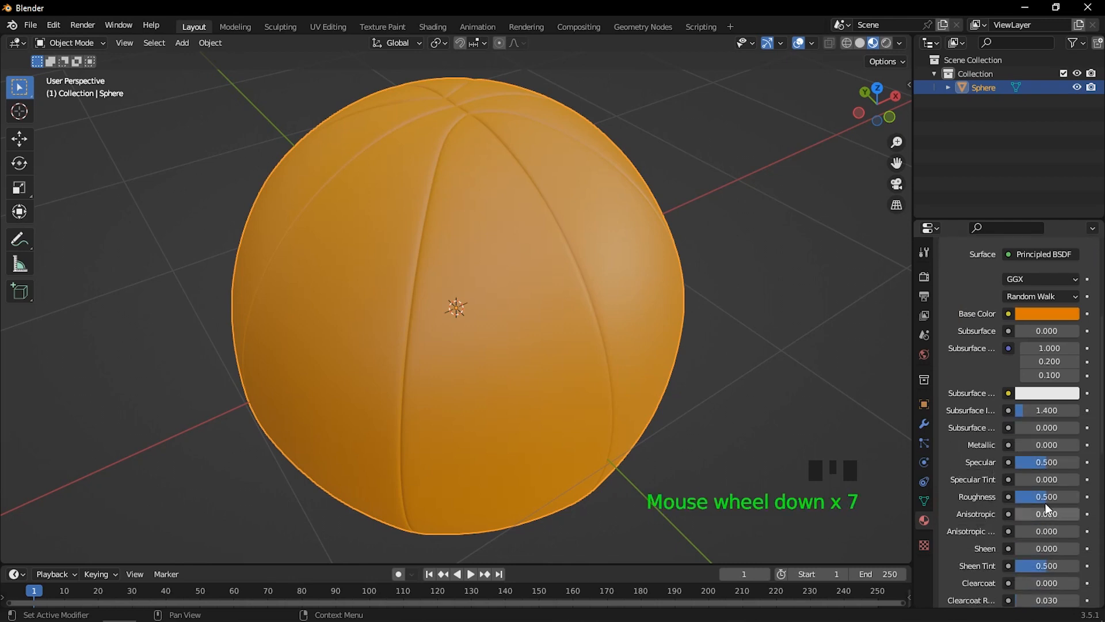
drag(1048, 501, 1039, 500)
Raise the roughness of the black material to about 0.553
scroll(972, 298, up, 7)
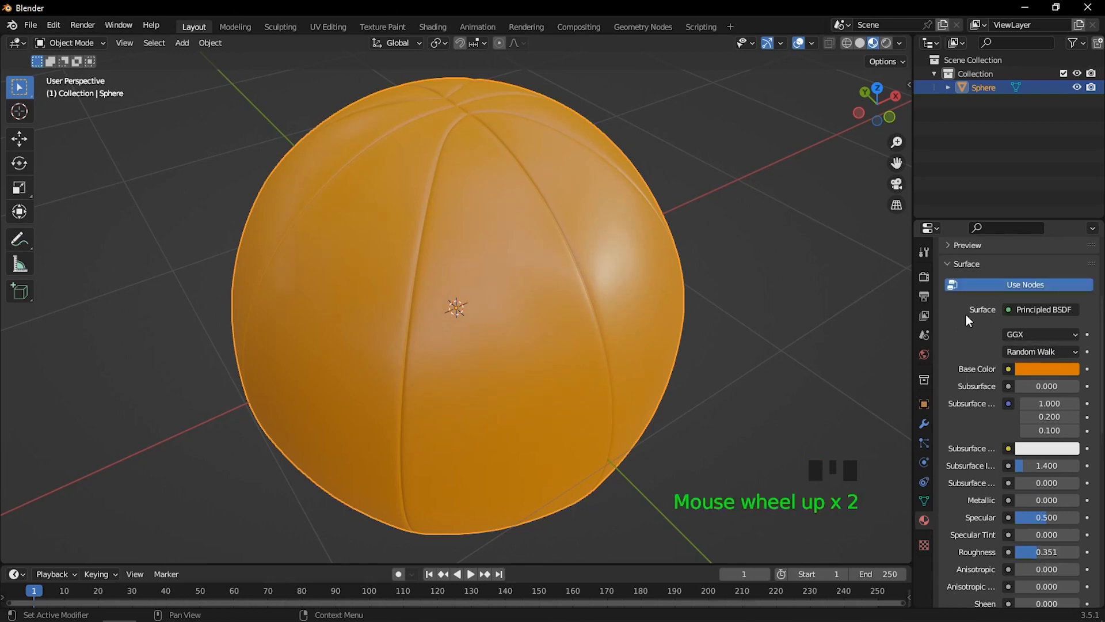
click(972, 294)
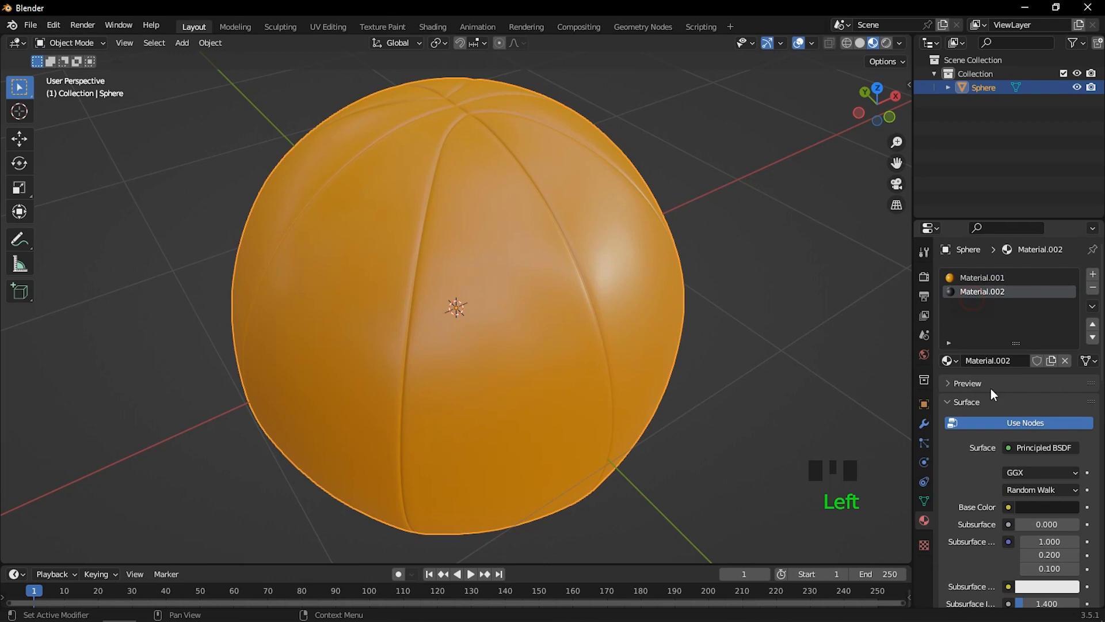
scroll(983, 398, down, 9)
drag(1047, 442, 1048, 442)
click(792, 418)
click(618, 343)
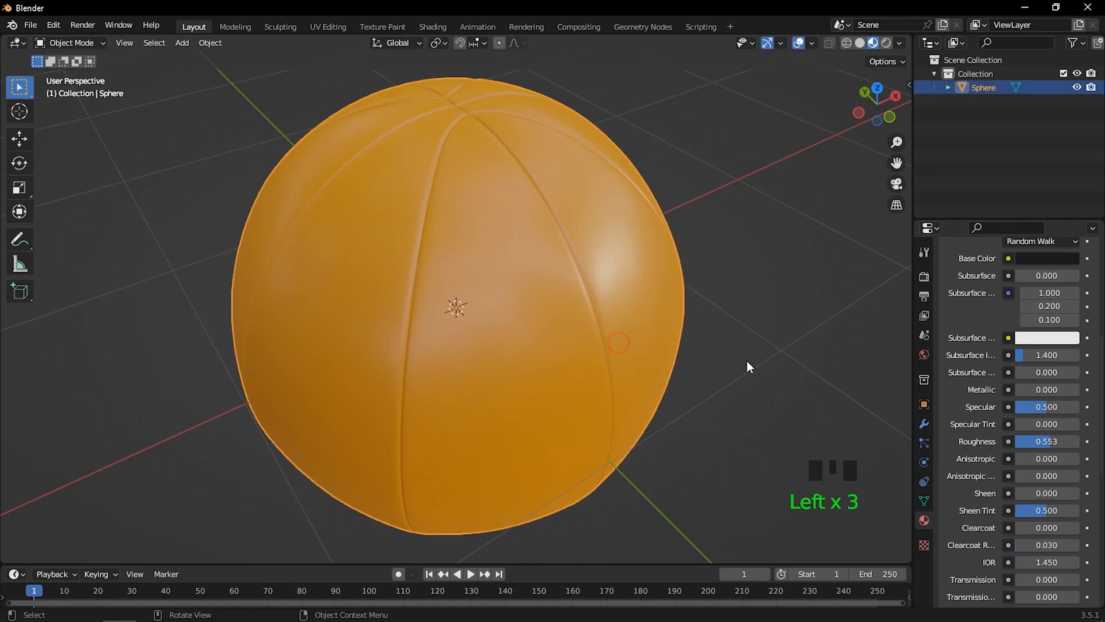
In Edit Mode, assign the black Material.002 to the selected seam strips, then return to Object Mode
key(Tab)
scroll(1016, 397, up, 10)
scroll(1004, 368, up, 4)
click(984, 277)
click(981, 291)
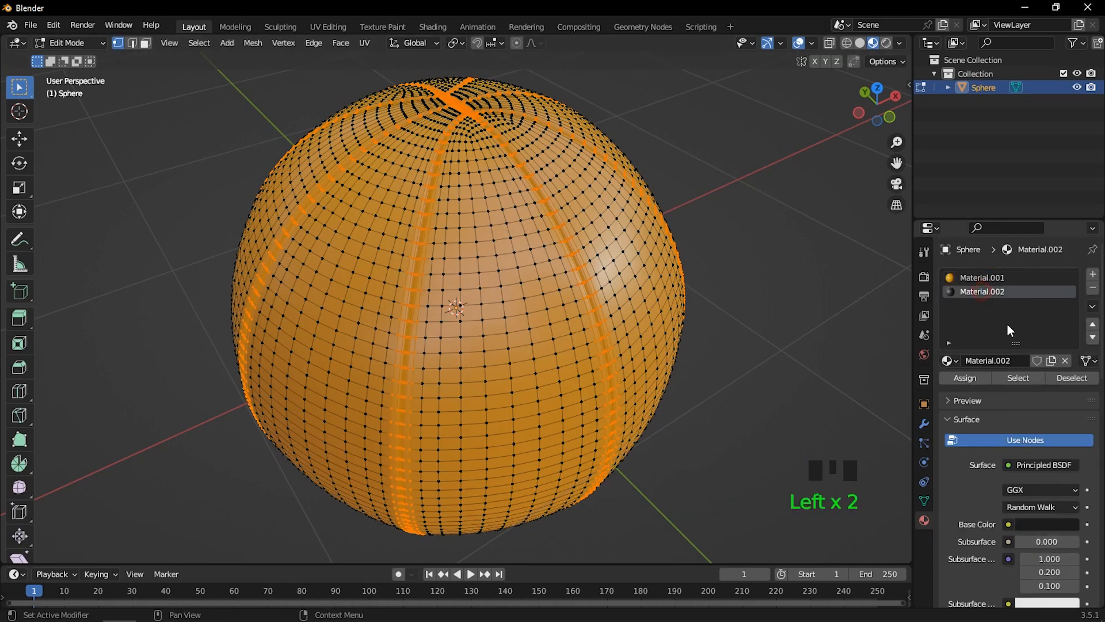
click(968, 381)
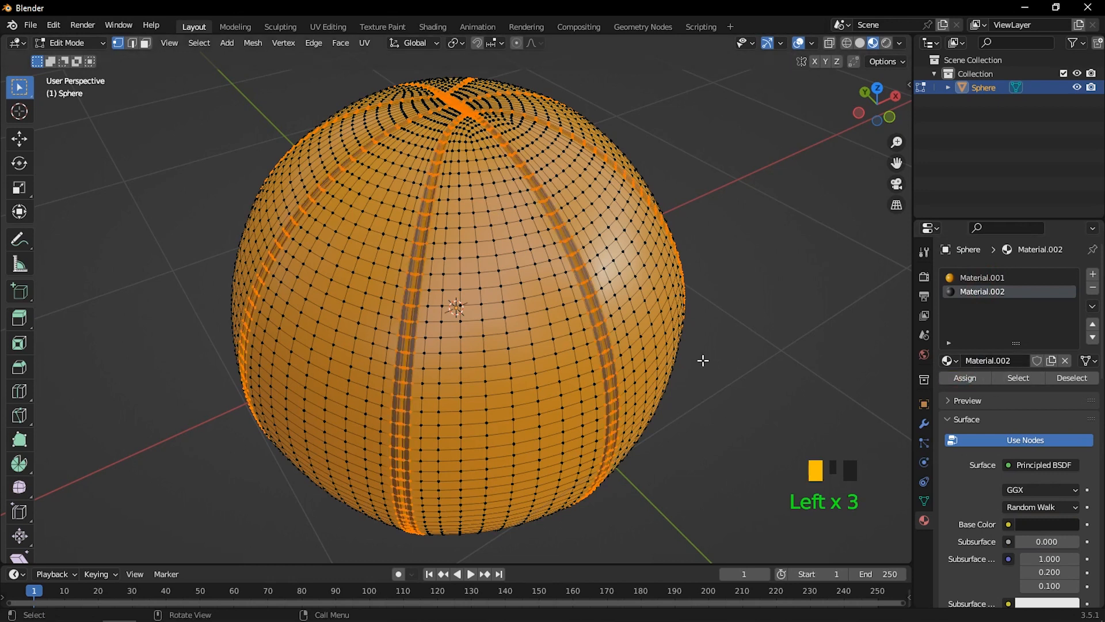
key(Tab)
click(745, 362)
click(592, 333)
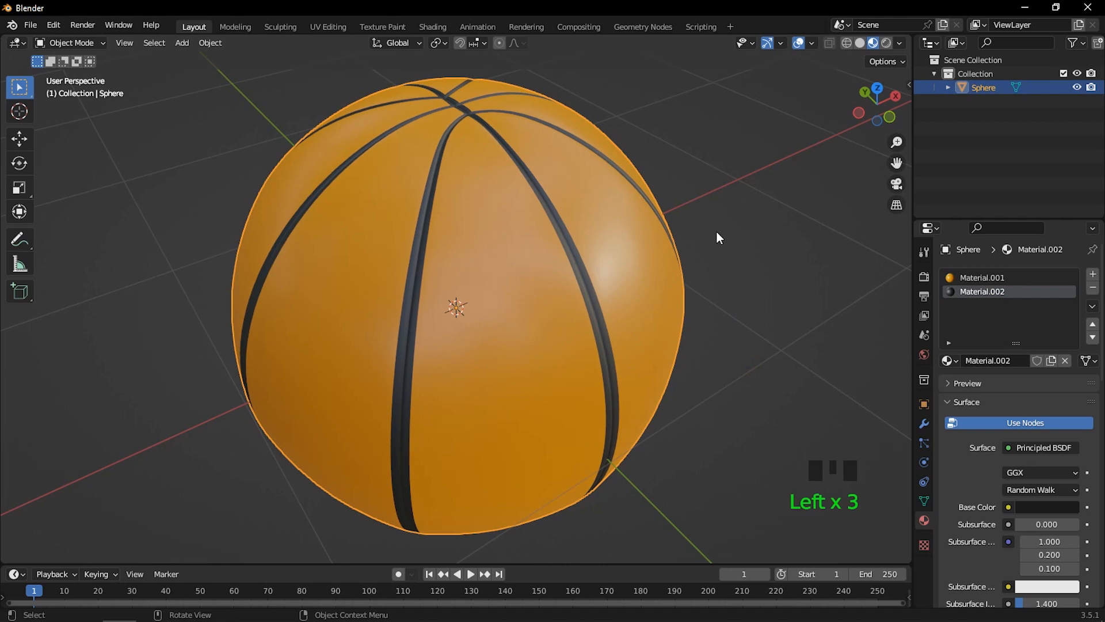
Split the 3D viewport side by side, turn the new area into a Shader Editor and show the orange Material.001
drag(912, 40, 505, 71)
drag(436, 71, 401, 63)
click(420, 43)
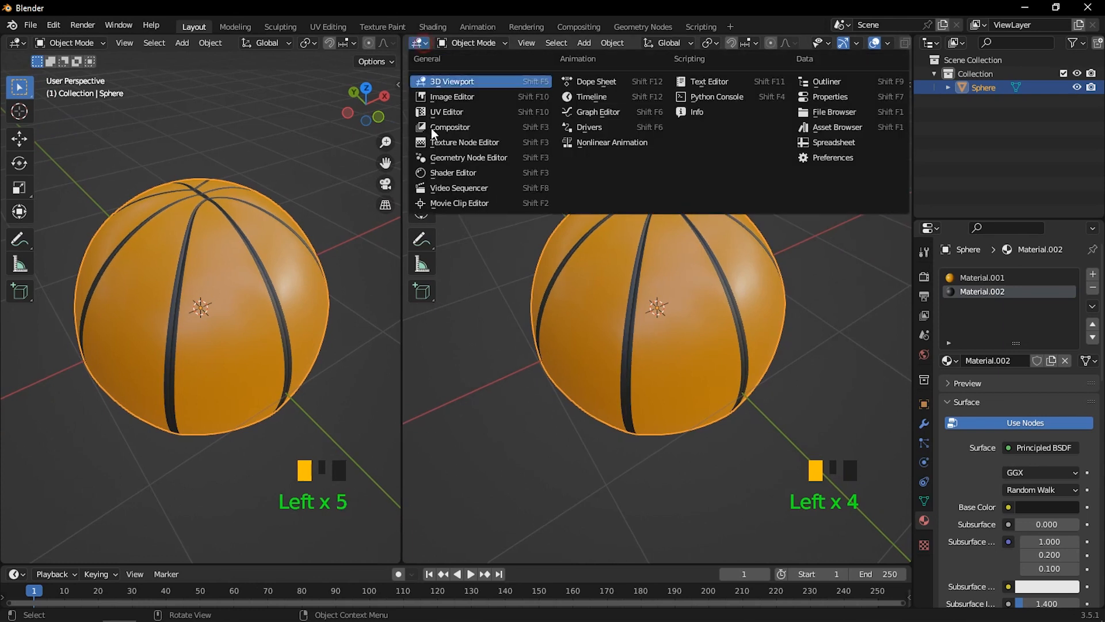
click(450, 172)
key(ctrl+x)
click(978, 277)
click(628, 315)
key(ctrl+v)
click(545, 230)
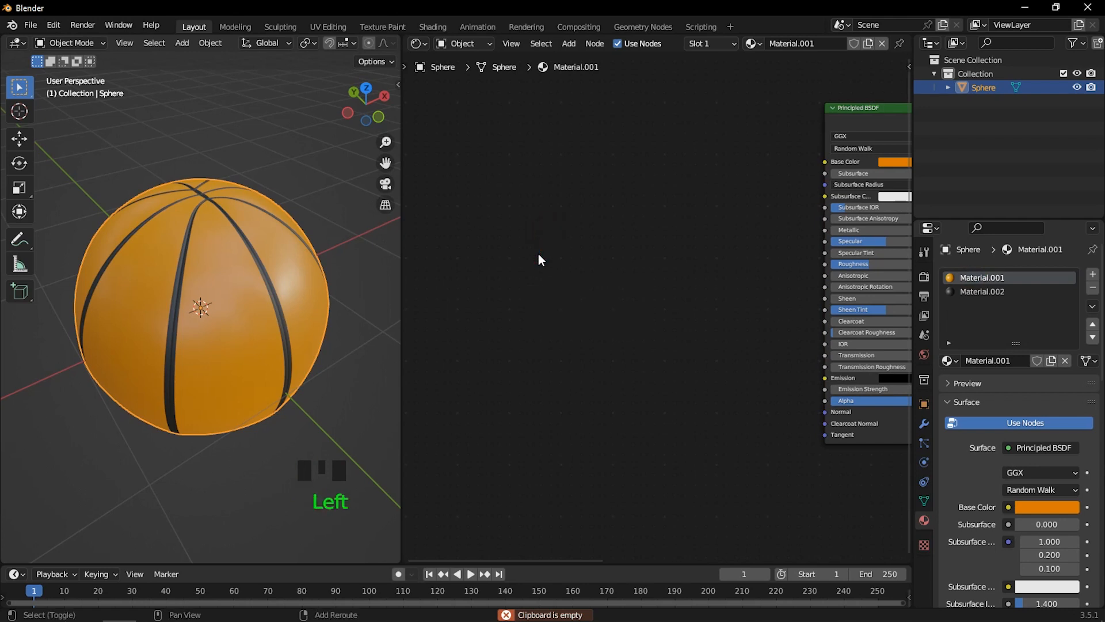
Add a Bump node and a Noise Texture node before the Principled BSDF in the orange material
key(shift+a)
mouse_move(538, 253)
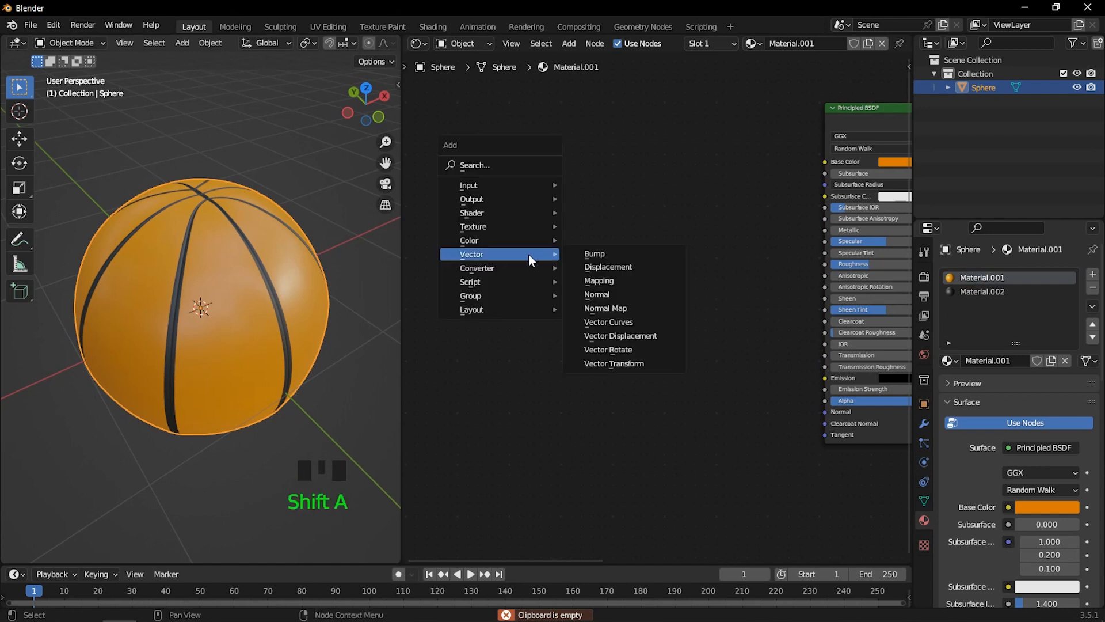
click(610, 254)
click(684, 250)
key(shift+a)
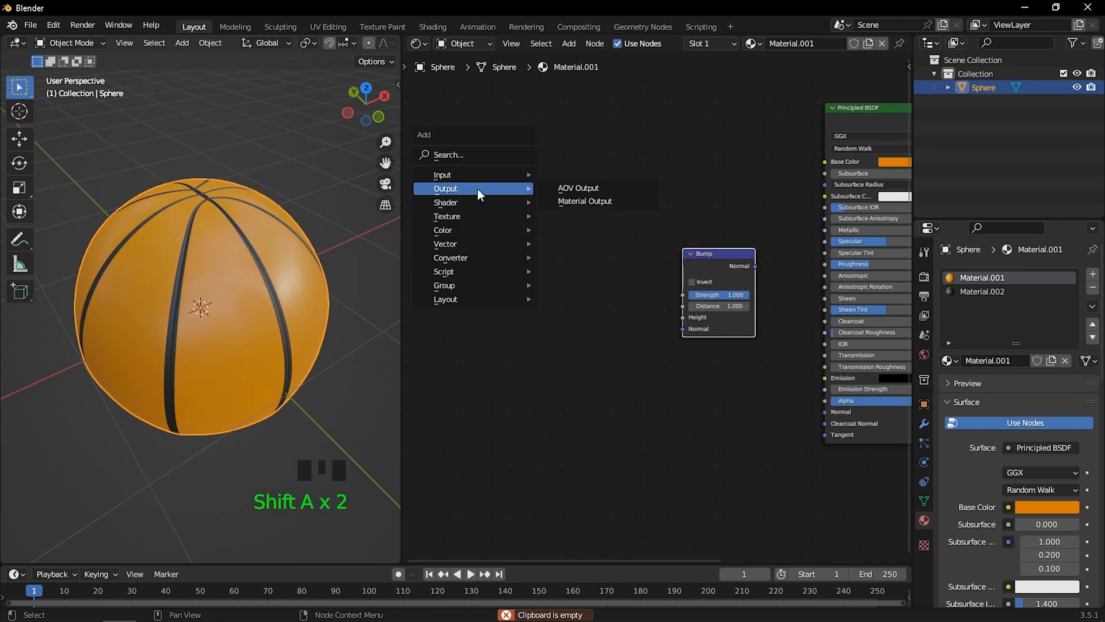
click(467, 215)
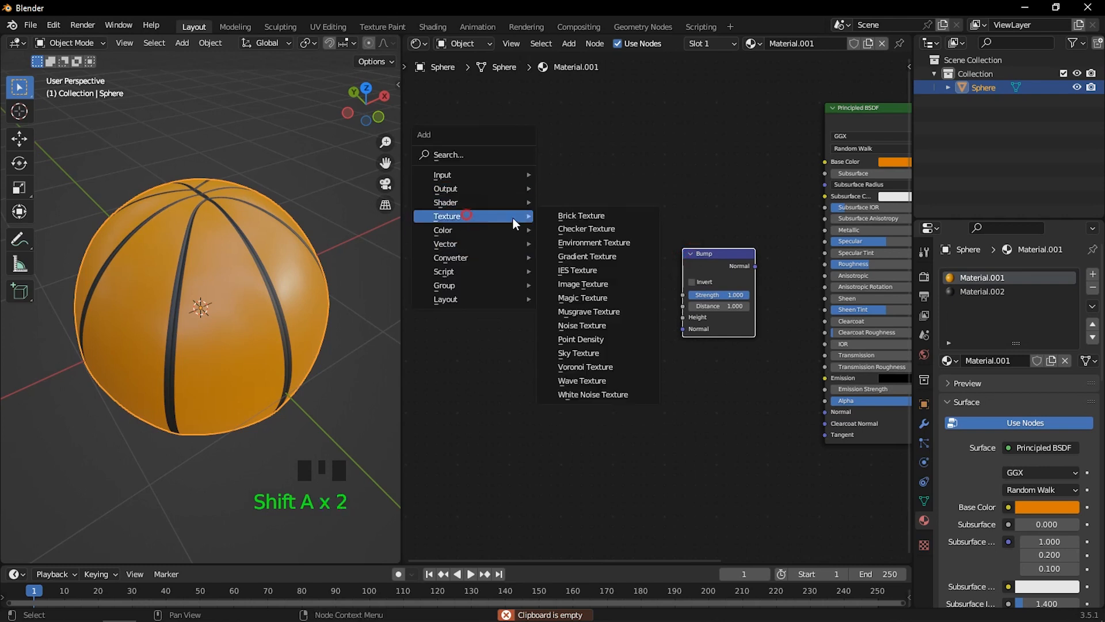
click(582, 325)
click(538, 229)
Connect the Noise Texture's Color to the Bump's Height and the Bump's Normal output to the Principled BSDF's Normal
click(611, 254)
drag(613, 265, 682, 318)
drag(755, 266, 819, 412)
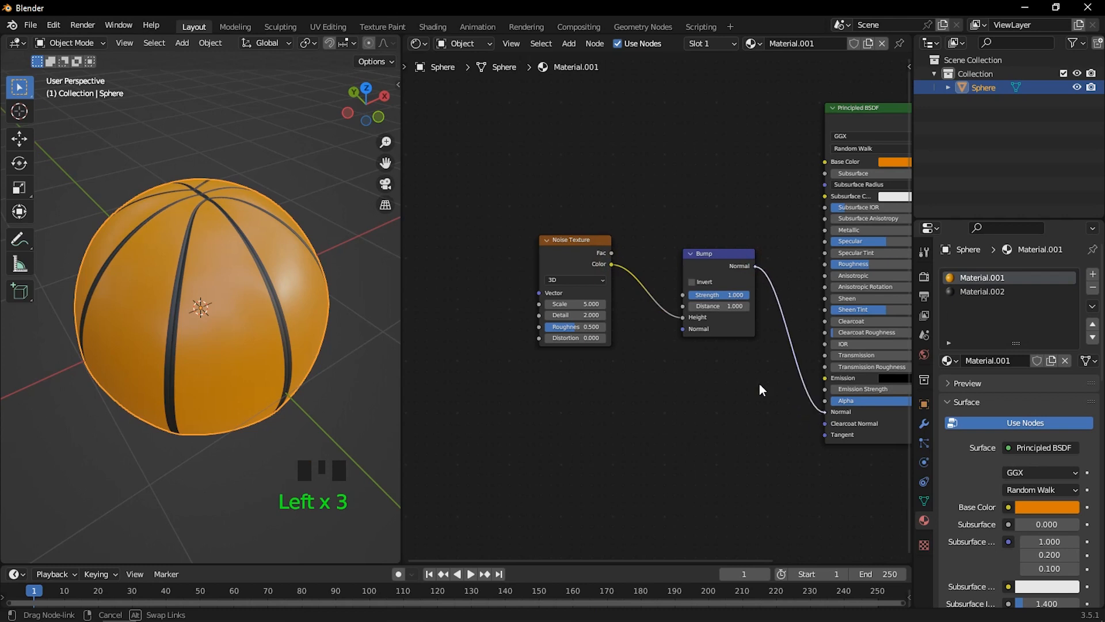
Set the noise scale to about 51.3 and distortion to about 16, and the bump strength to about 0.308
scroll(575, 330, up, 2)
drag(543, 305, 613, 305)
drag(742, 292, 687, 293)
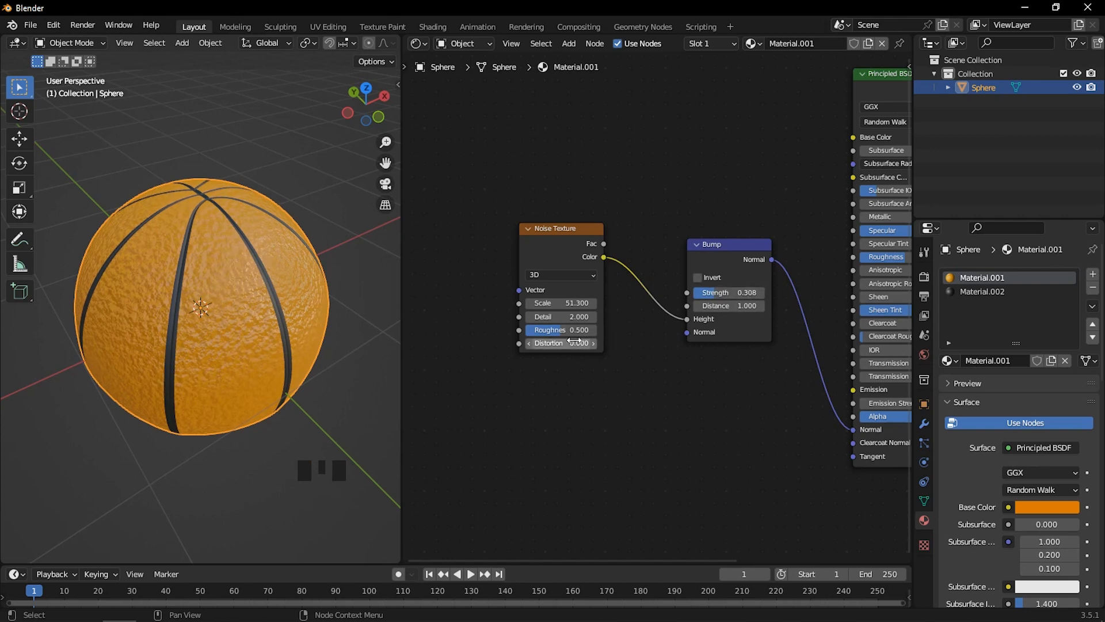
drag(561, 343, 585, 343)
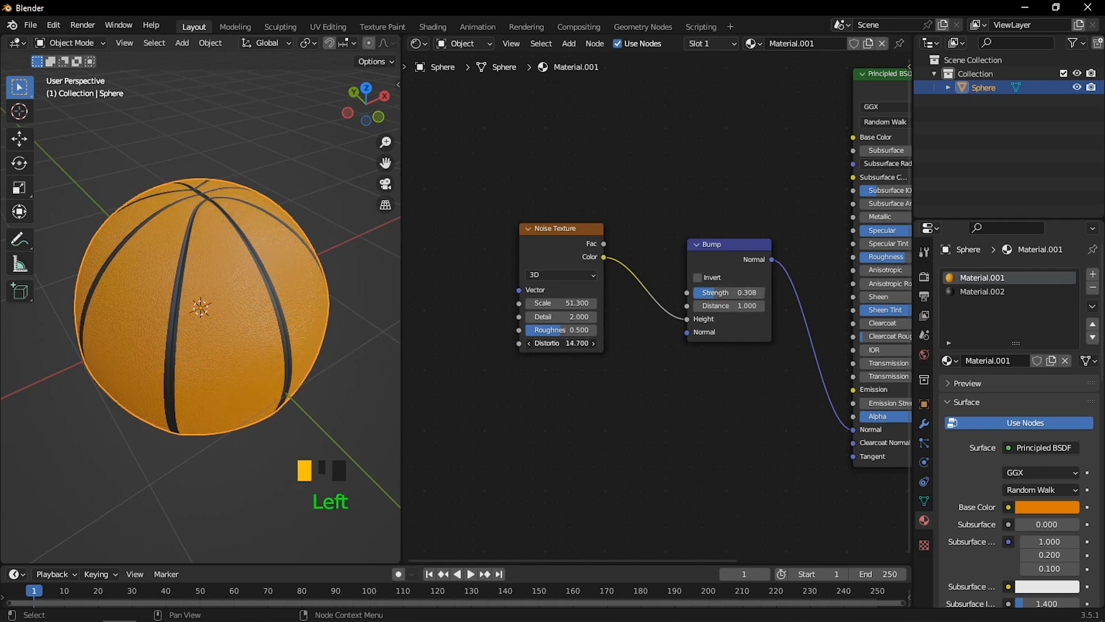
scroll(168, 351, up, 2)
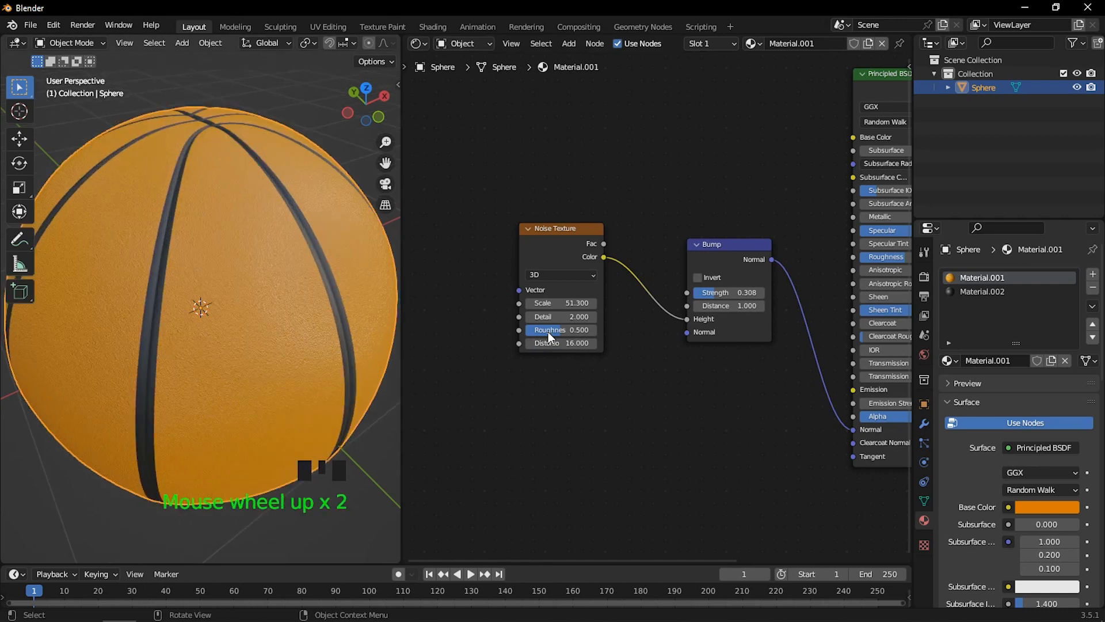
scroll(382, 328, down, 2)
Merge the Shader Editor area back into a single 3D viewport and inspect the finished ball from several angles
drag(407, 49, 578, 64)
scroll(615, 306, down, 3)
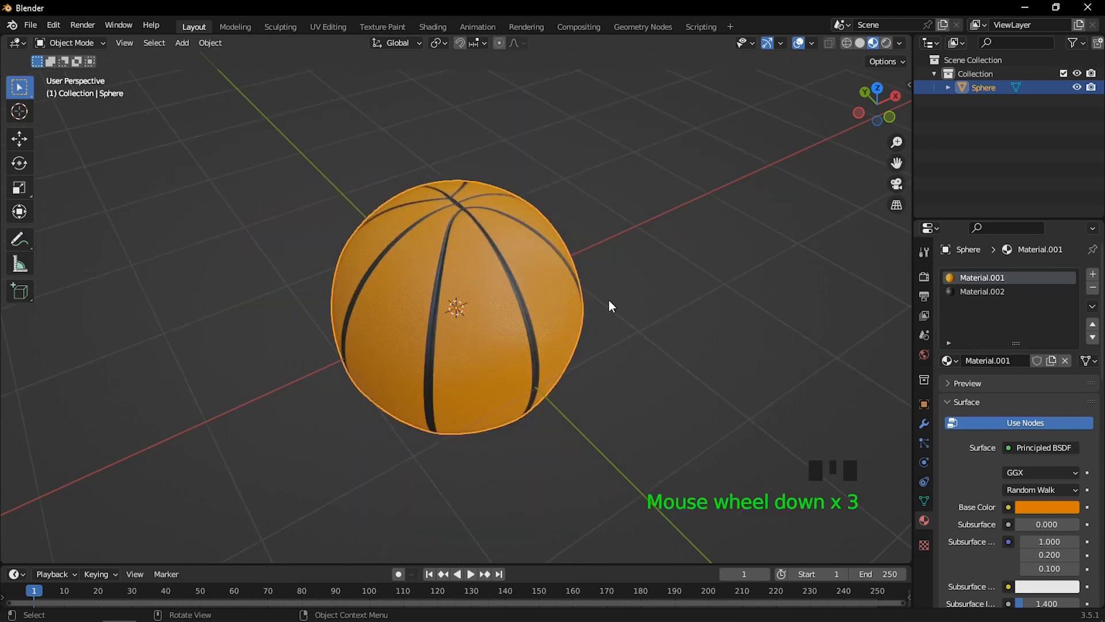
scroll(598, 313, down, 1)
middle_drag(503, 291, 543, 328)
scroll(508, 323, up, 5)
mouse_move(476, 293)
middle_down()
mouse_move(452, 289)
mouse_move(445, 305)
mouse_move(407, 305)
mouse_move(493, 289)
middle_up()
scroll(452, 285, down, 3)
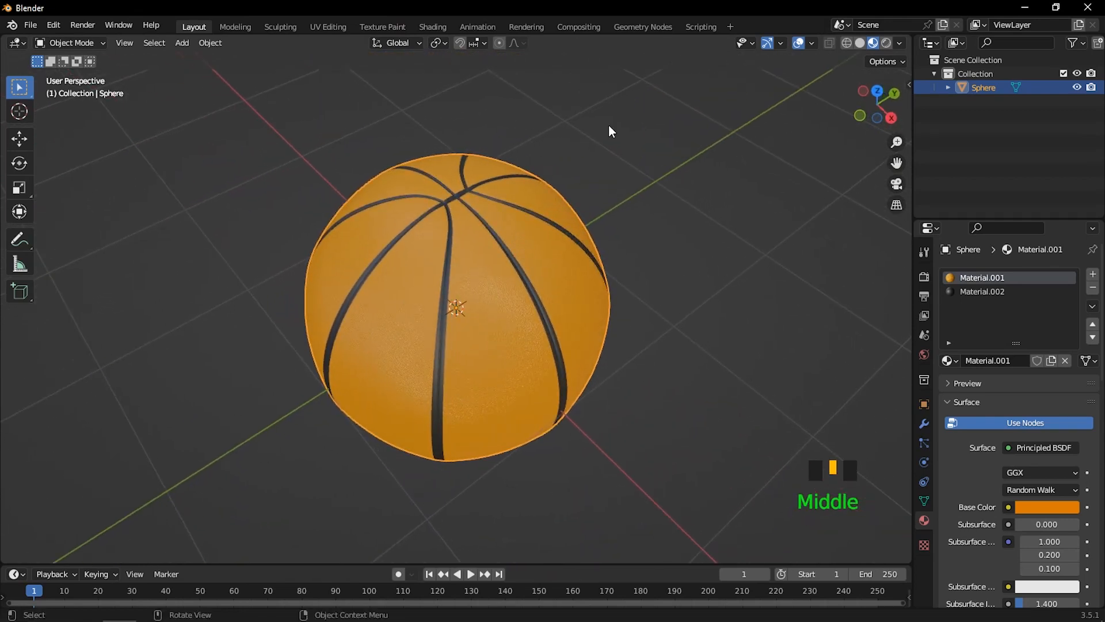